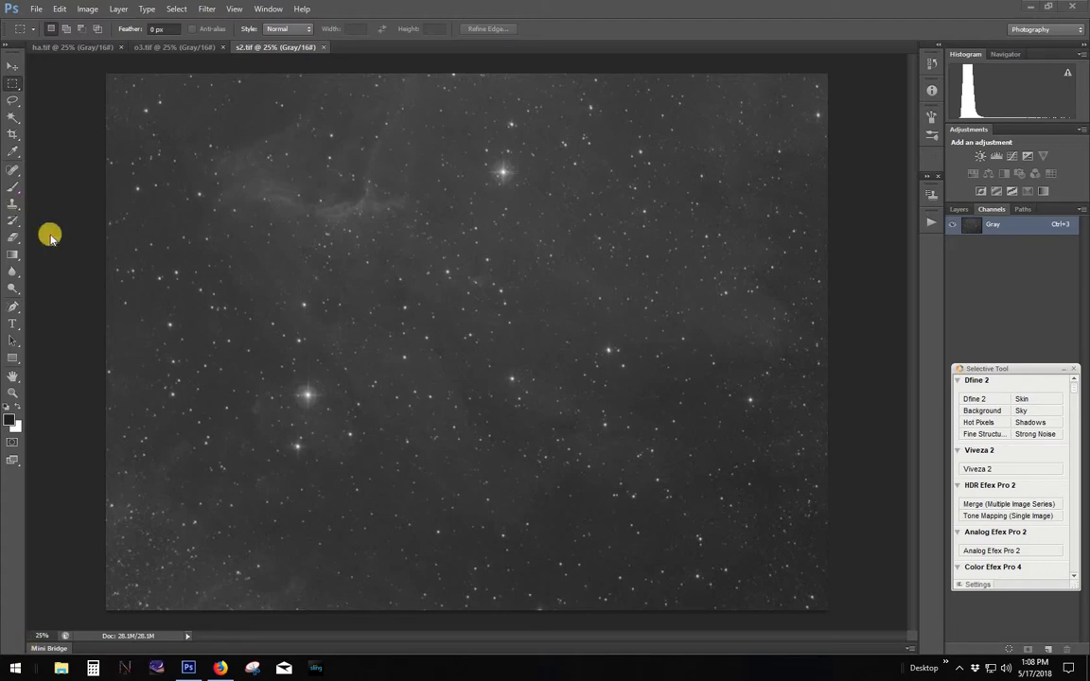
Compare the ha, o3 and s2 frames in turn, ending on ha.tif
left_click(83, 47)
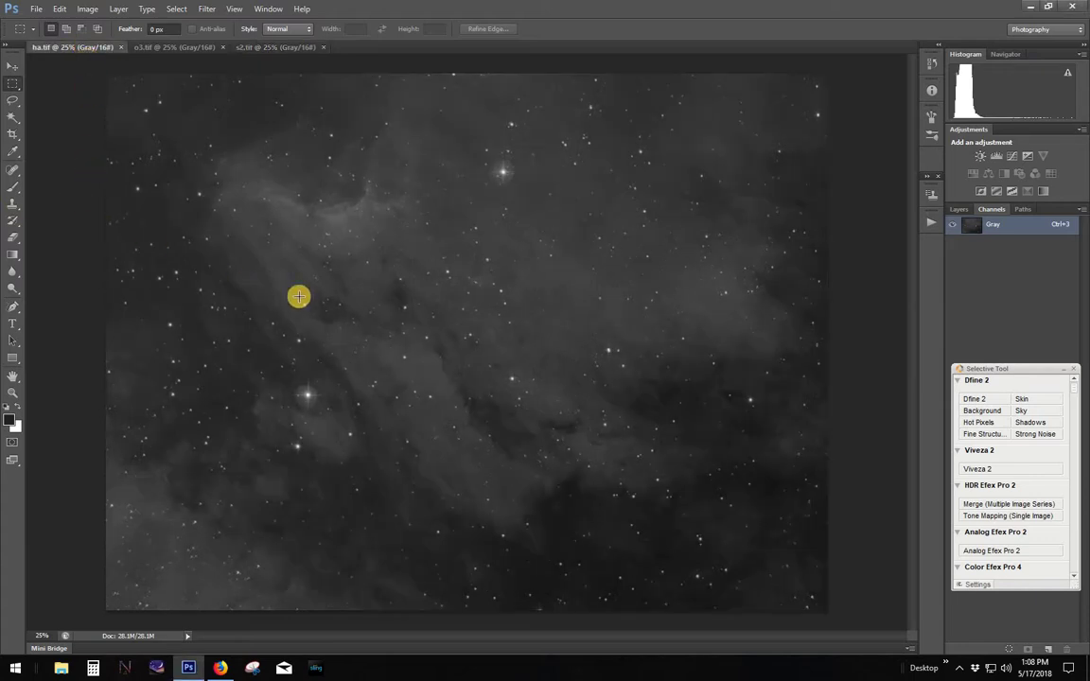
left_click(169, 49)
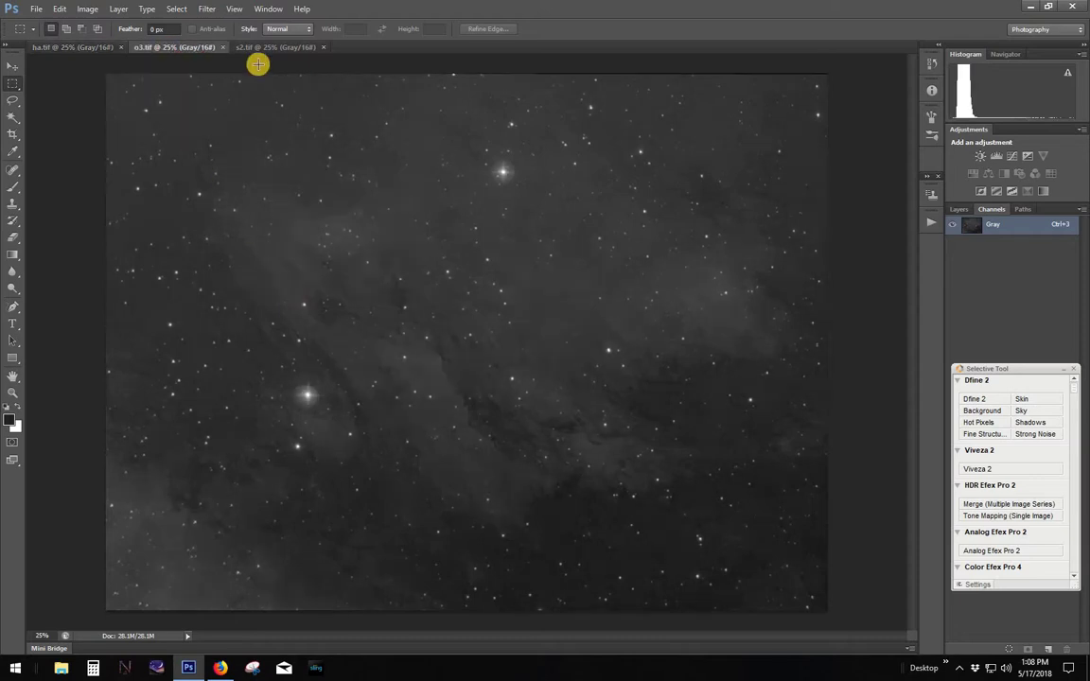
left_click(280, 47)
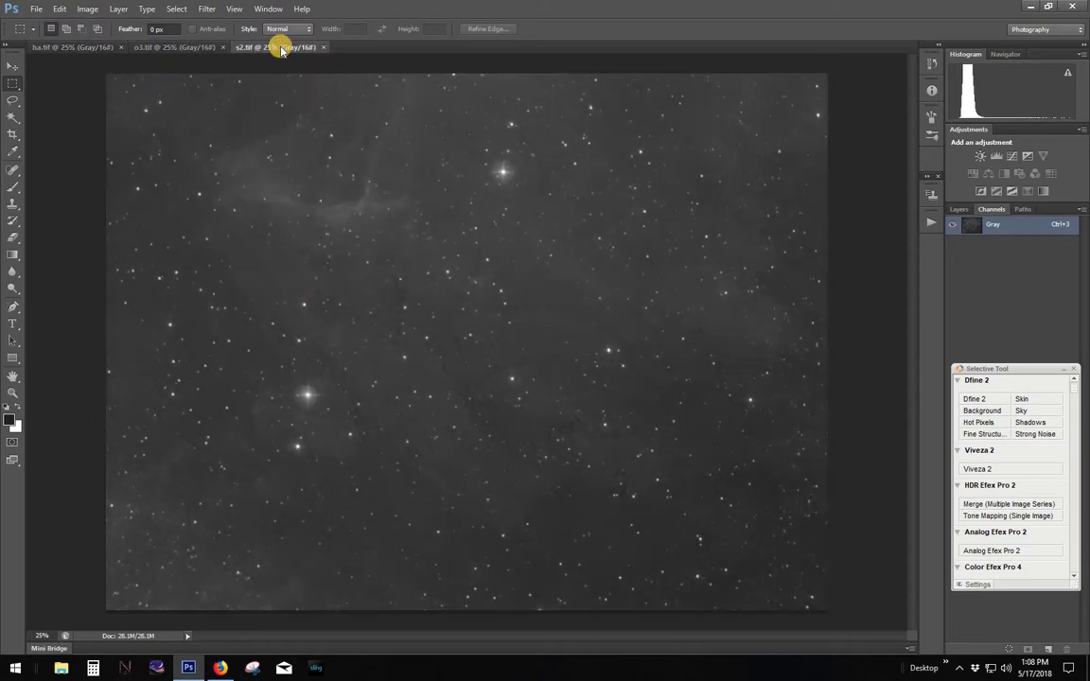
left_click(71, 49)
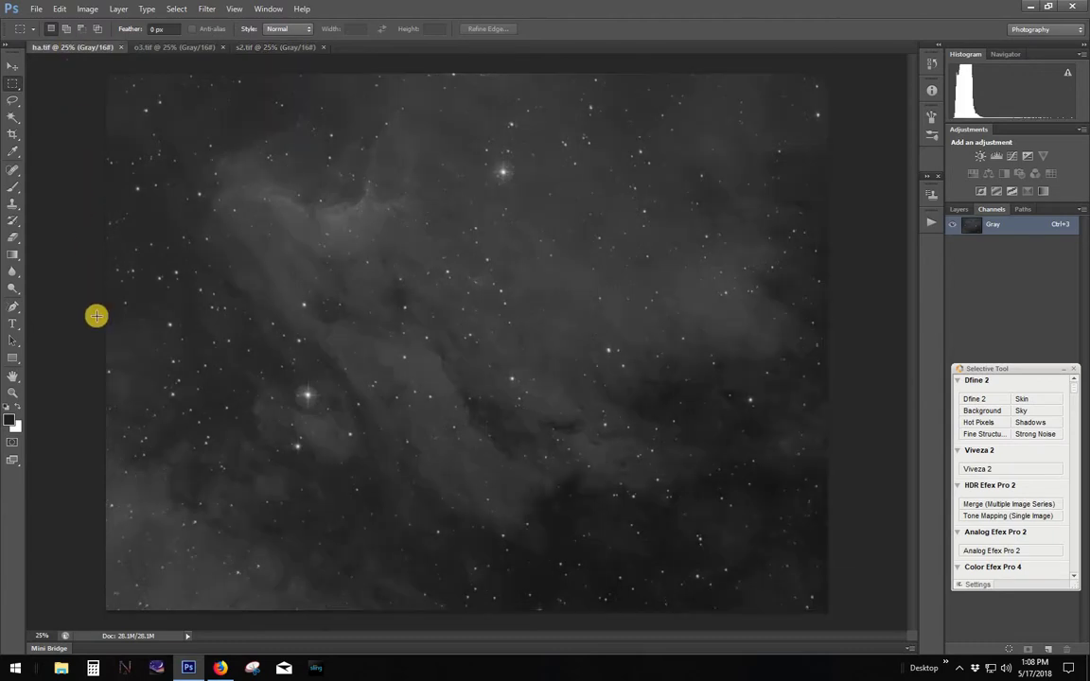
Create a new 4445 × 3311 RGB Color document, then return to ha.tif
left_click(40, 11)
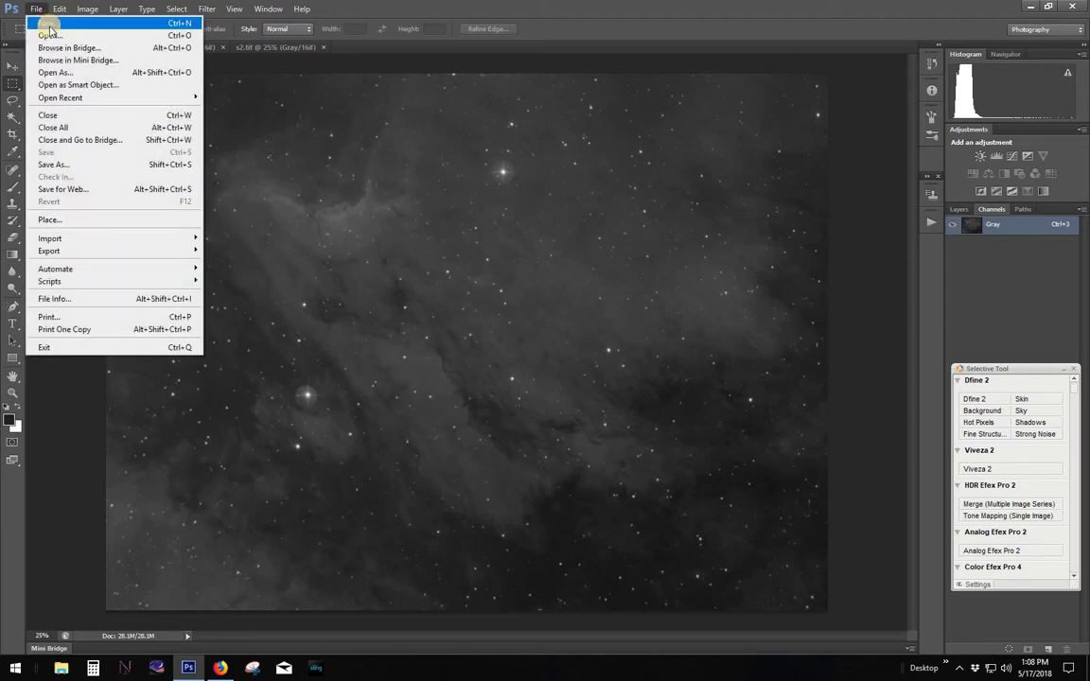
left_click(49, 24)
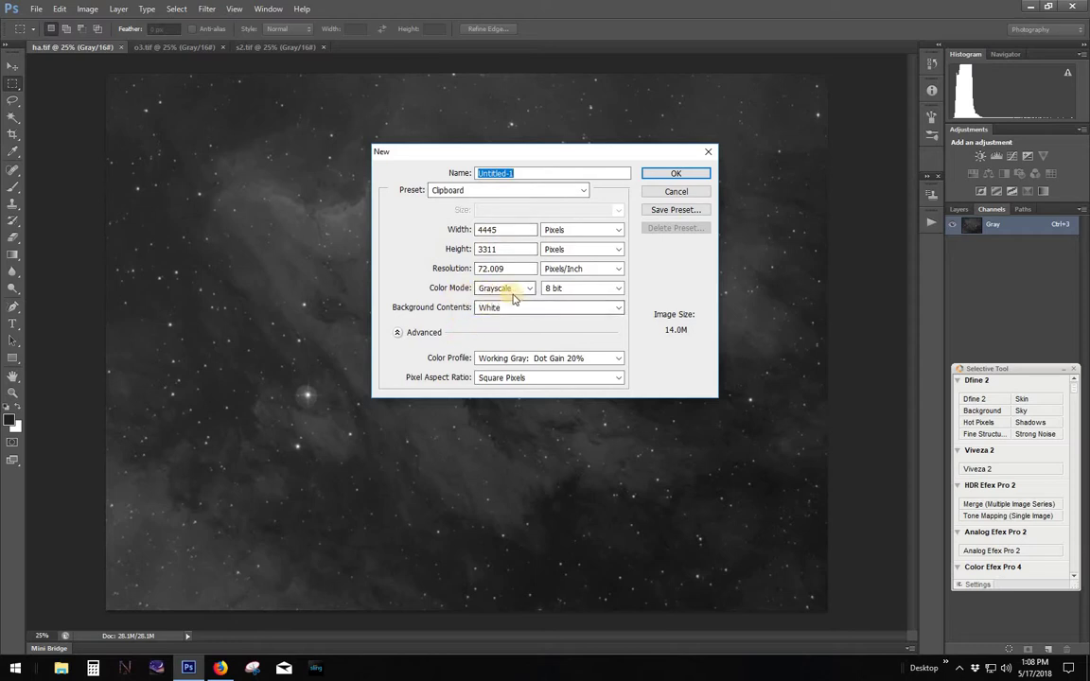
left_click(527, 290)
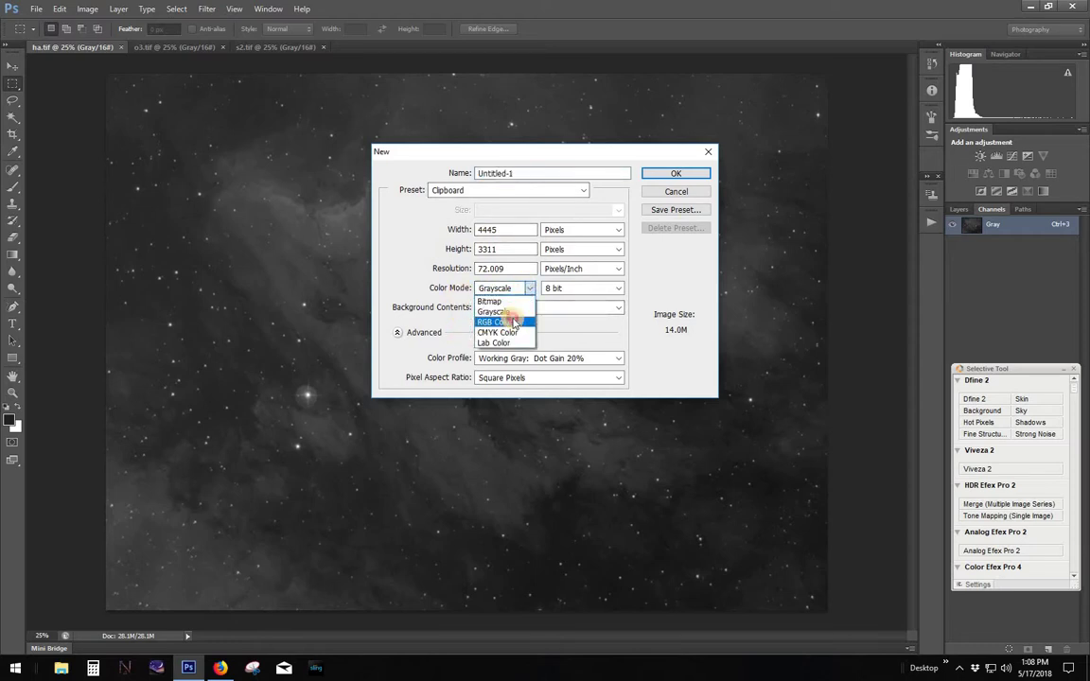
left_click(511, 321)
left_click(672, 174)
left_click(71, 47)
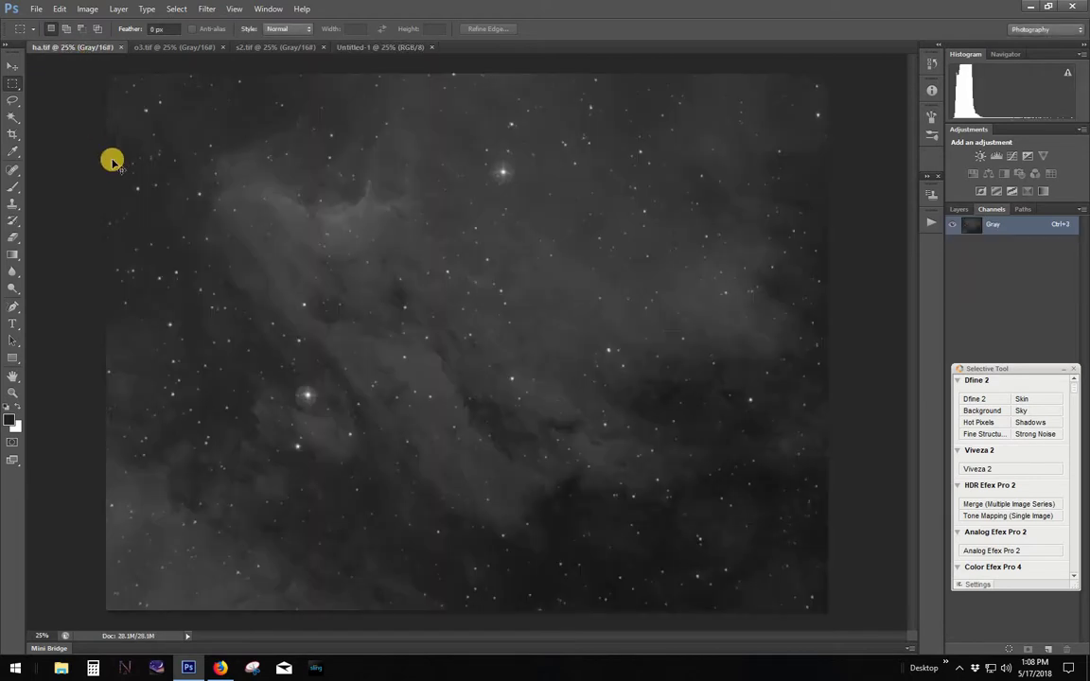
Copy the whole ha frame and paste it into Untitled-1's Green channel
key("ctrl+a")
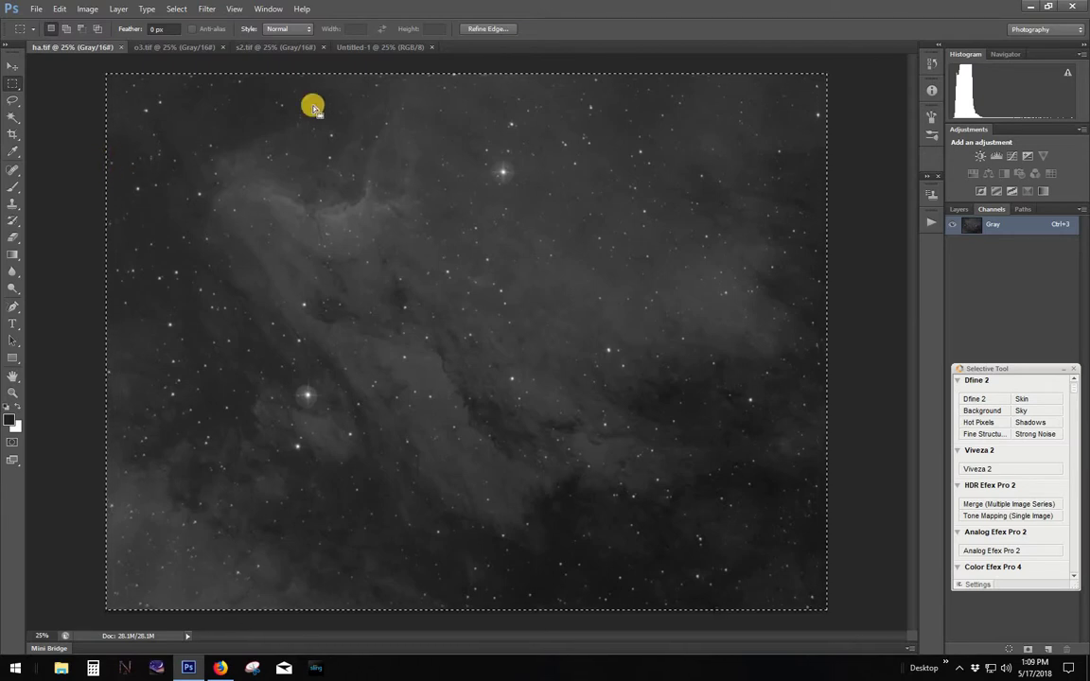
left_click(362, 48)
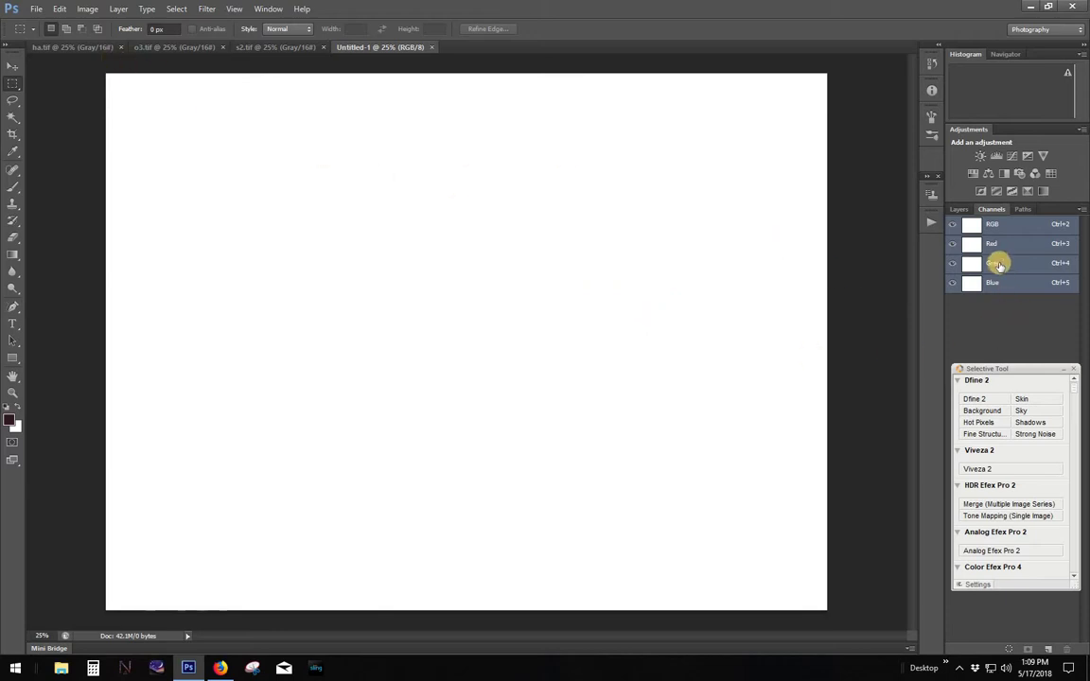
left_click(999, 264)
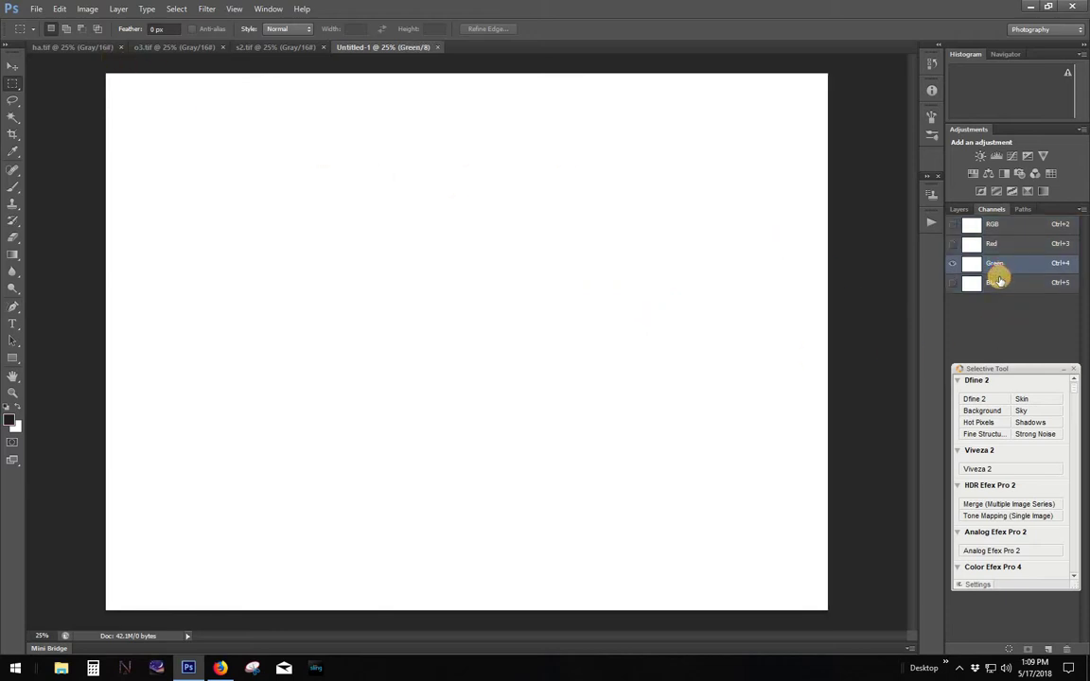
key("ctrl+v")
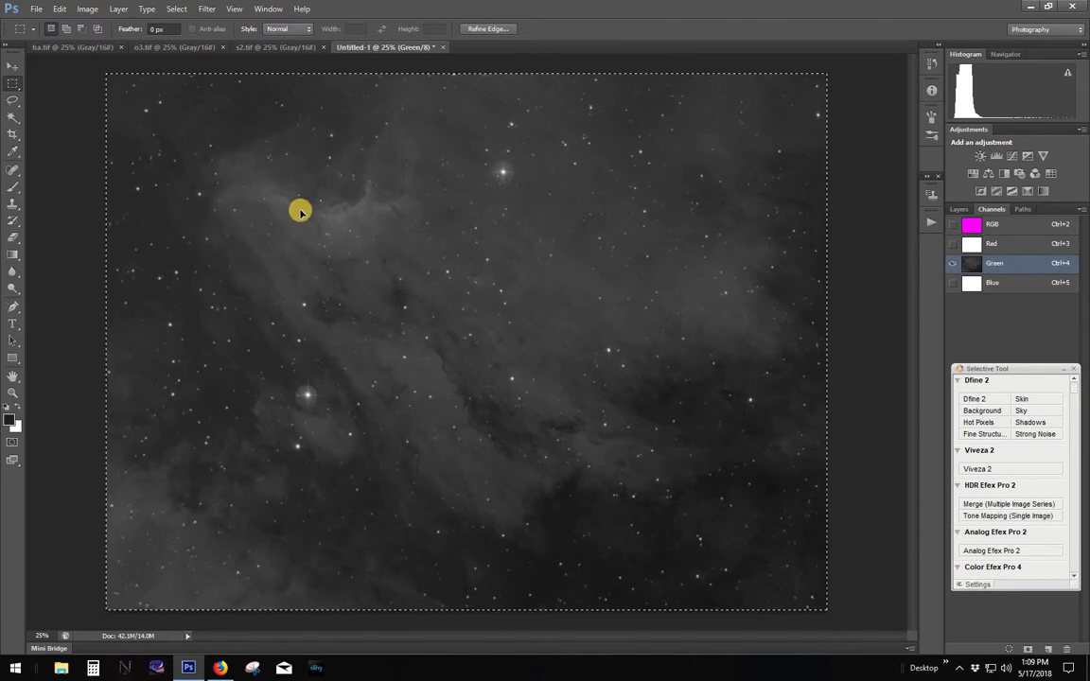
Copy the whole o3 frame and paste it into Untitled-1's Blue channel
left_click(175, 46)
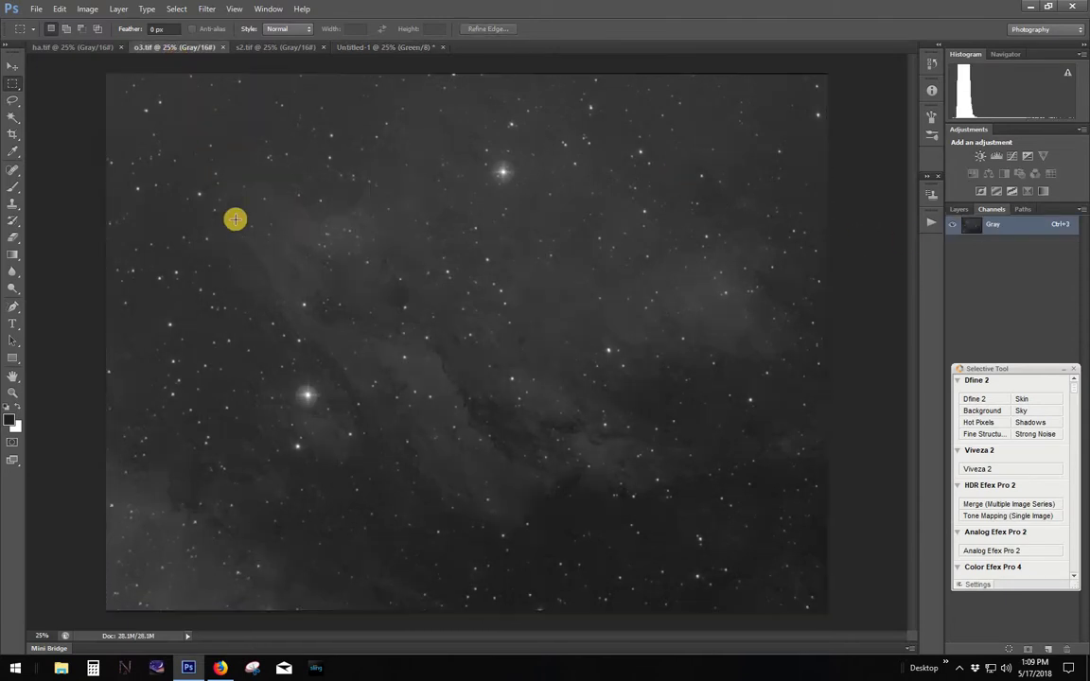
key("ctrl+a")
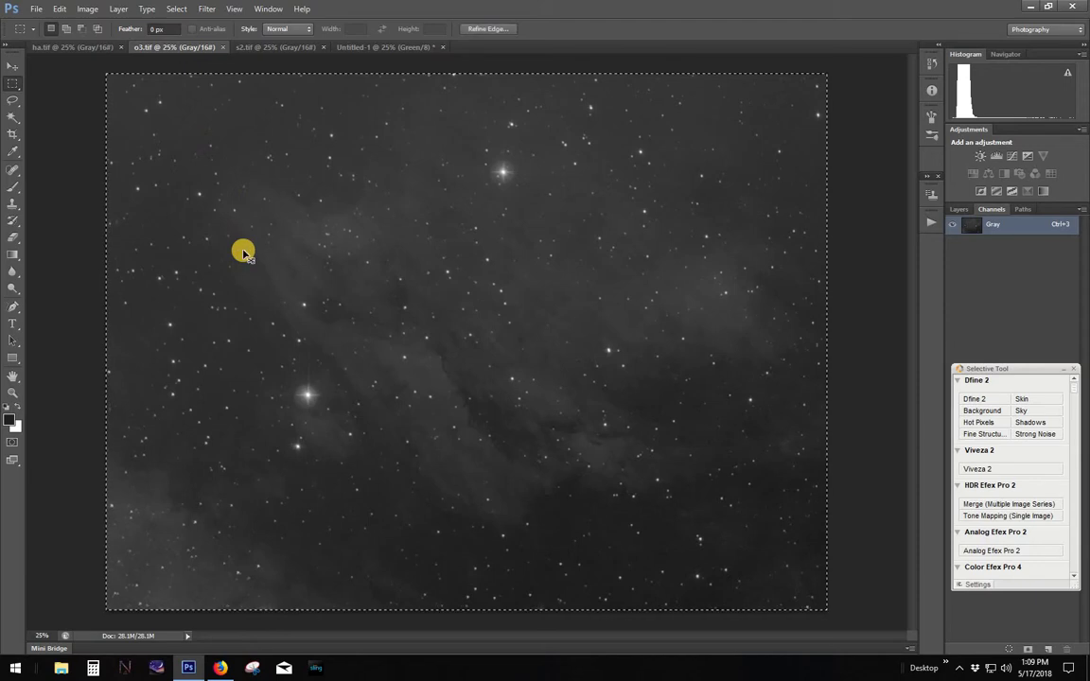
left_click(398, 48)
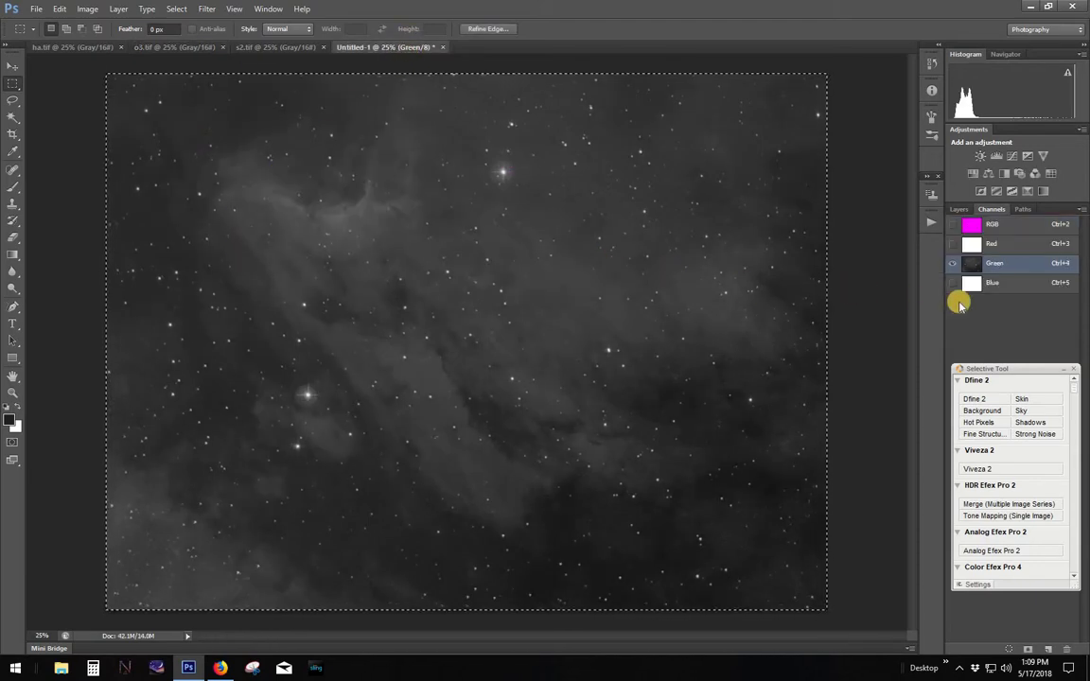
left_click(996, 285)
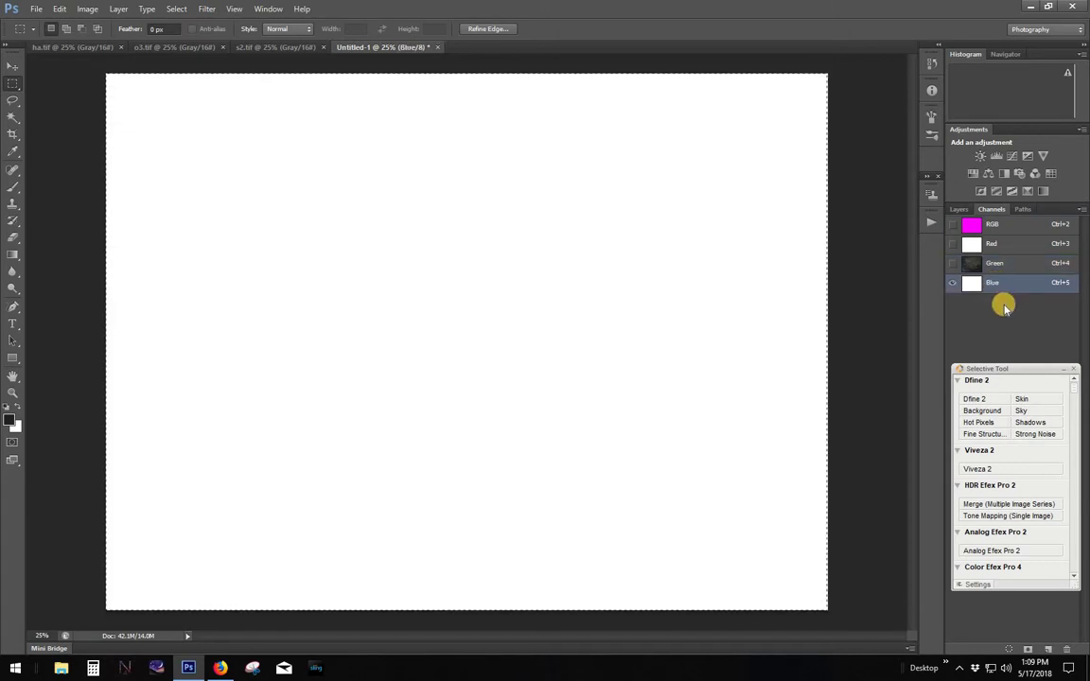
key("ctrl+v")
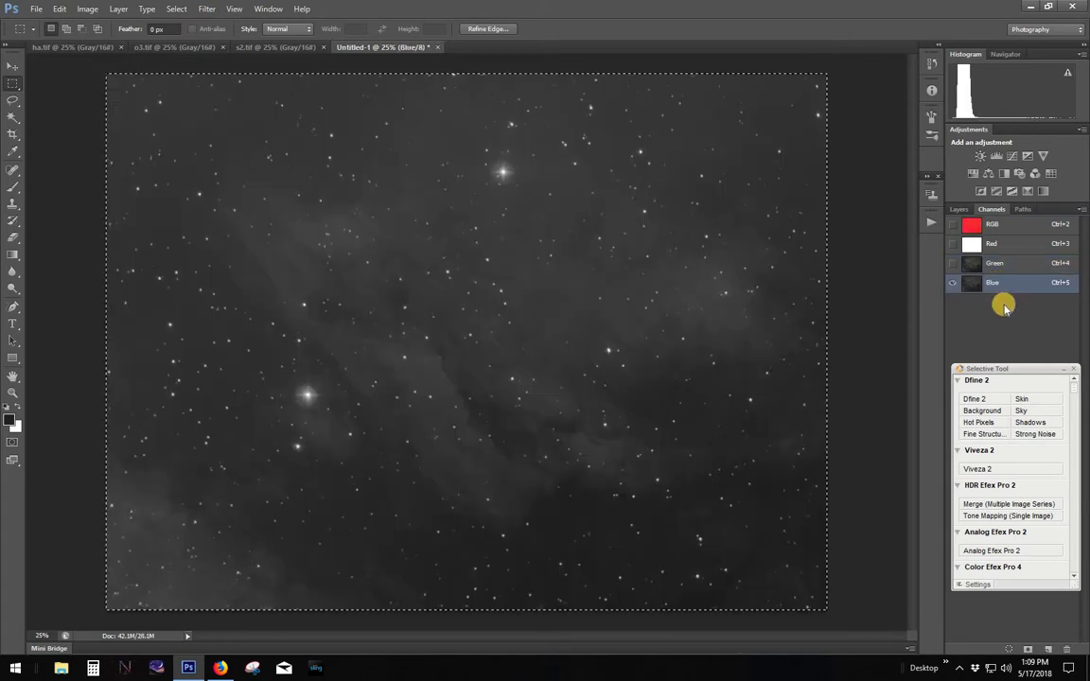
Paste the s2 frame into Untitled-1's Red channel
left_click(282, 49)
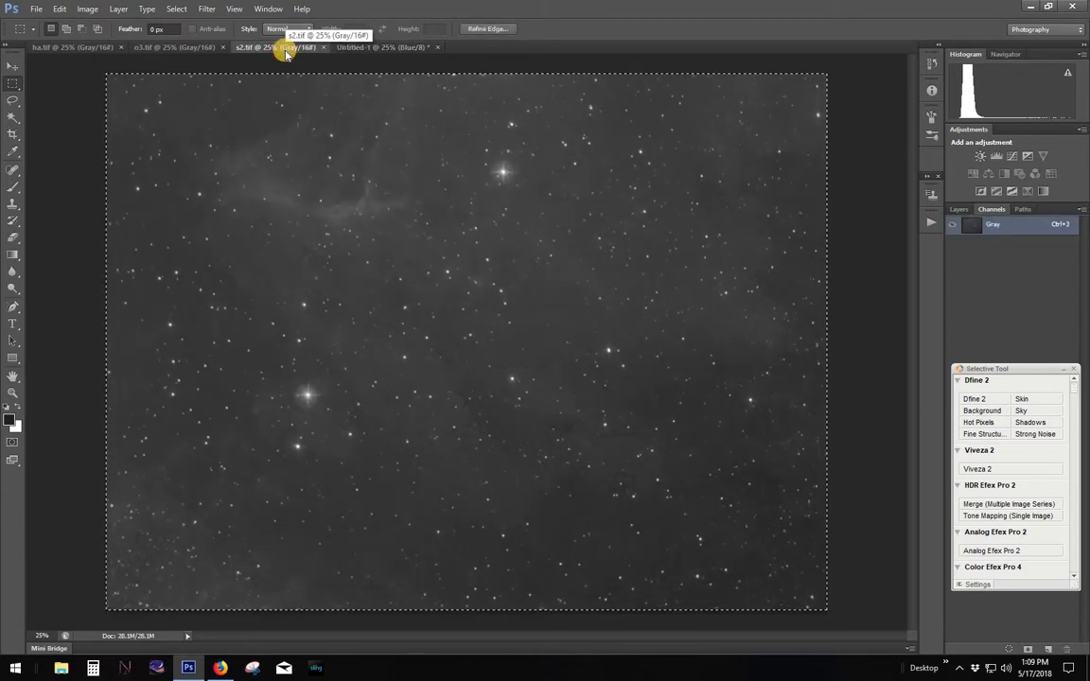
left_click(402, 49)
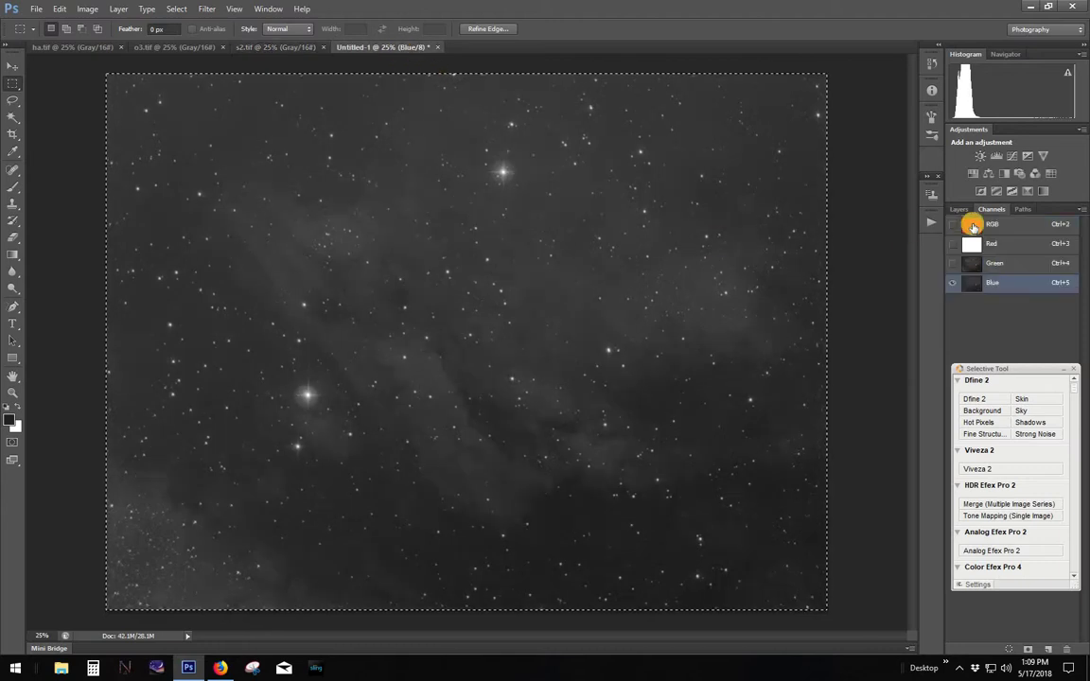
left_click(992, 244)
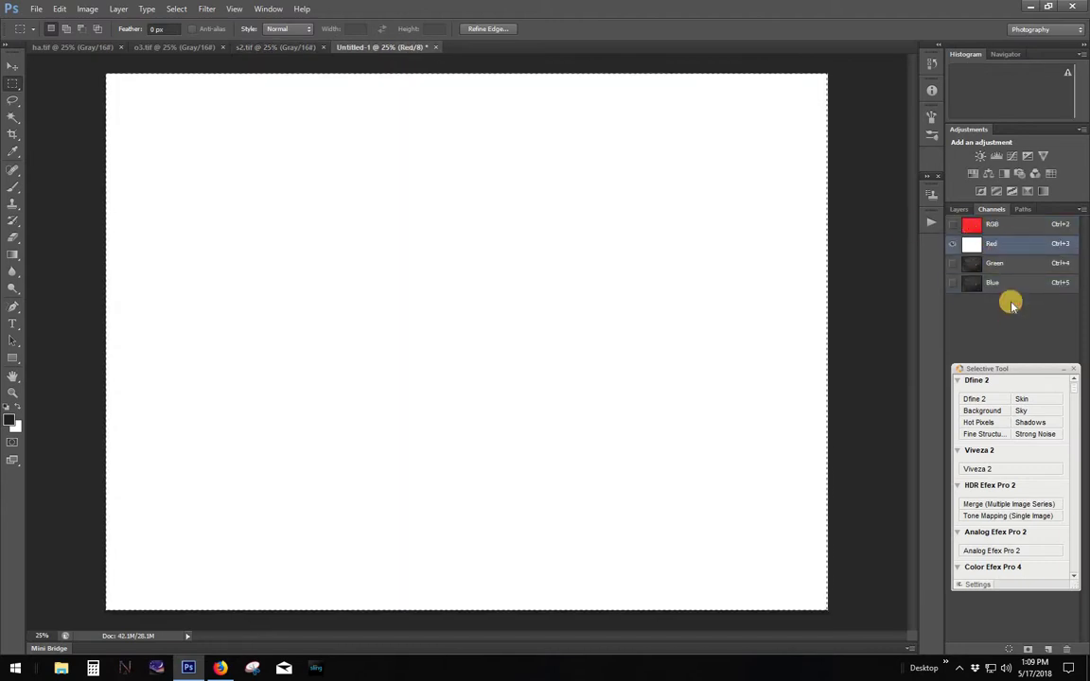
key("ctrl+v")
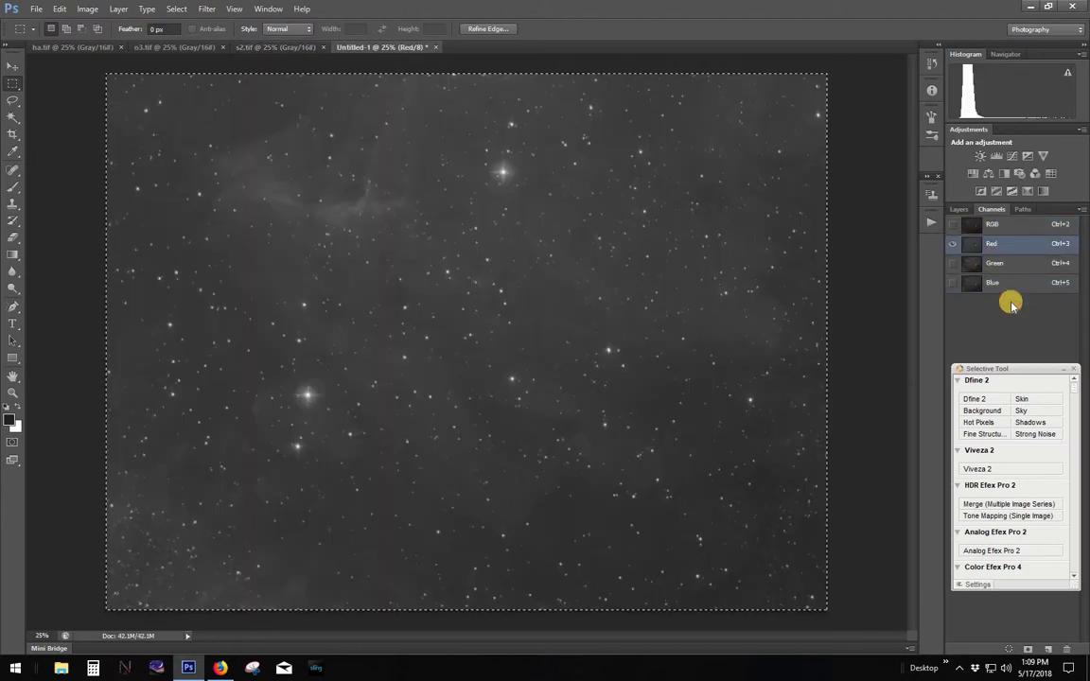
Brighten the composite's midtones with Levels, gamma about 1.64
left_click(992, 224)
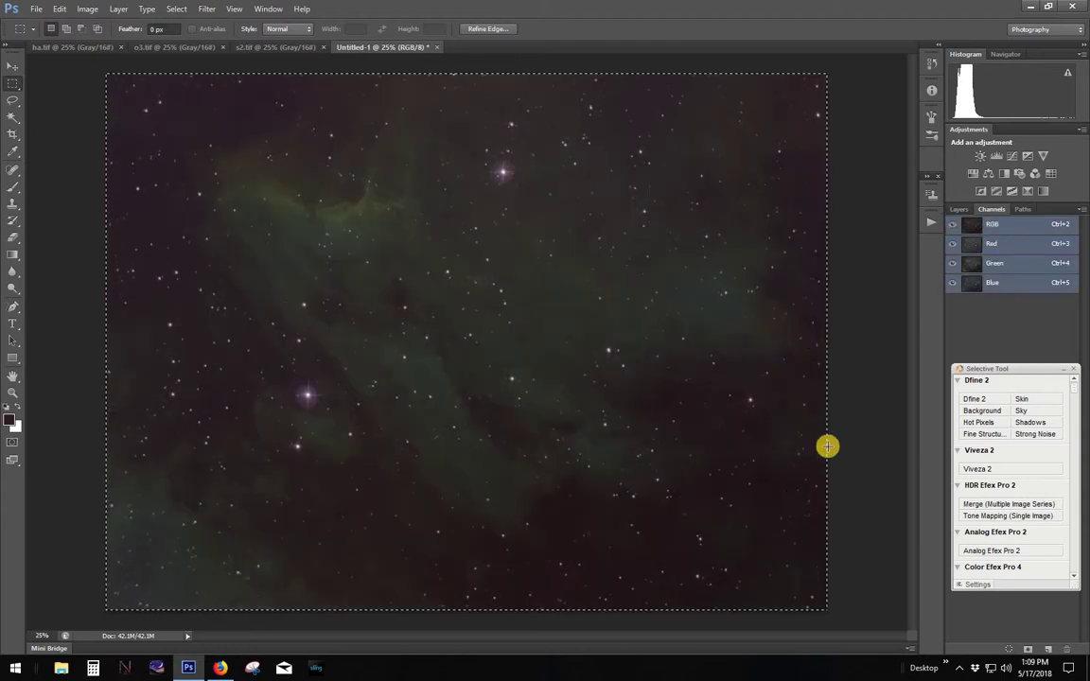
scroll(645, 445, "up", 2)
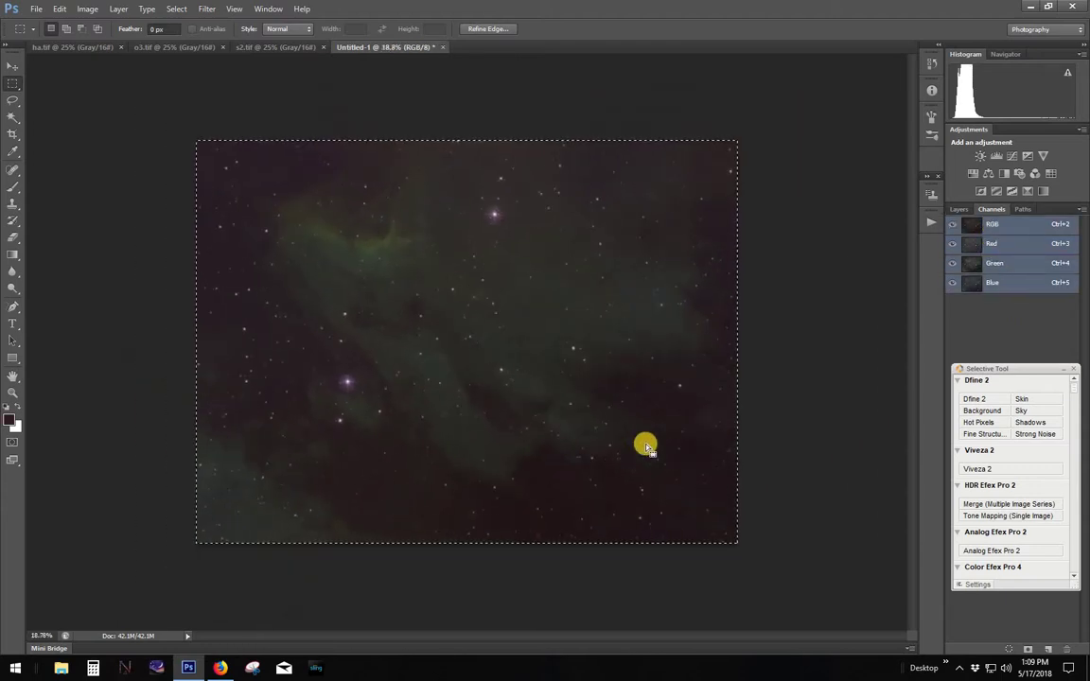
scroll(647, 445, "down", 1)
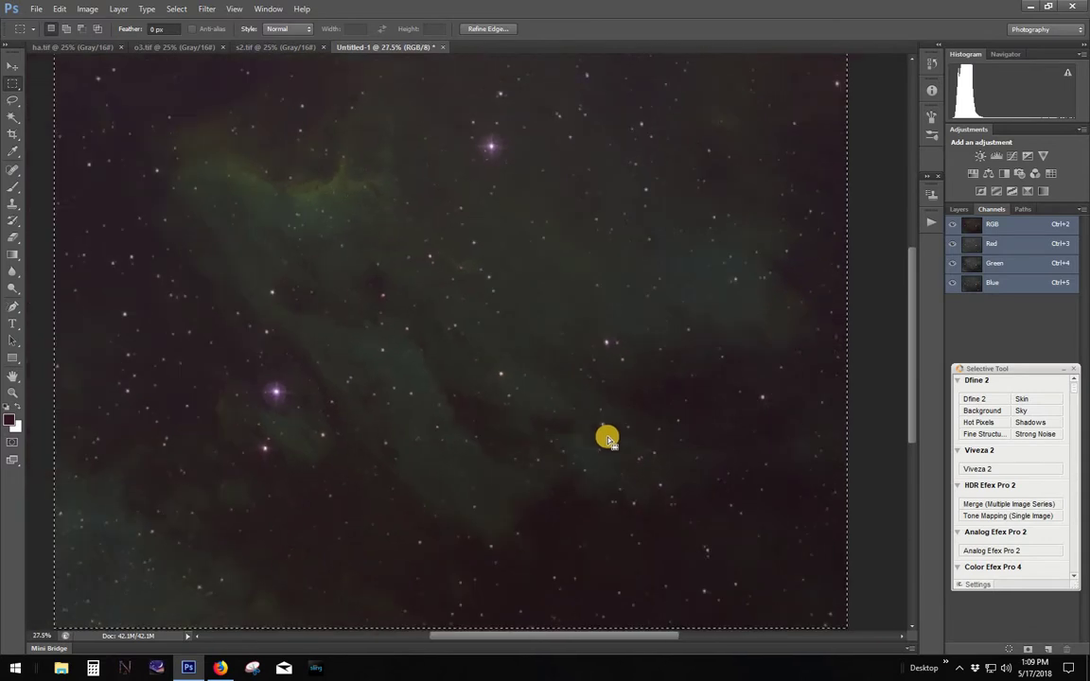
scroll(384, 407, "down", 1)
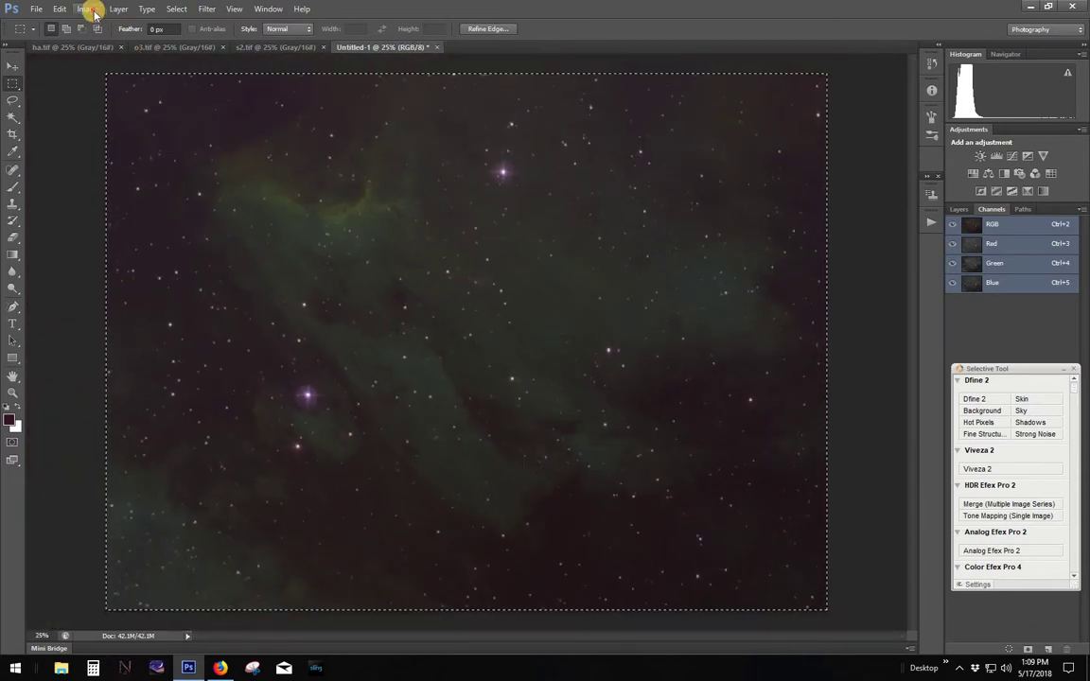
left_click(88, 9)
mouse_move(108, 42)
left_click(284, 54)
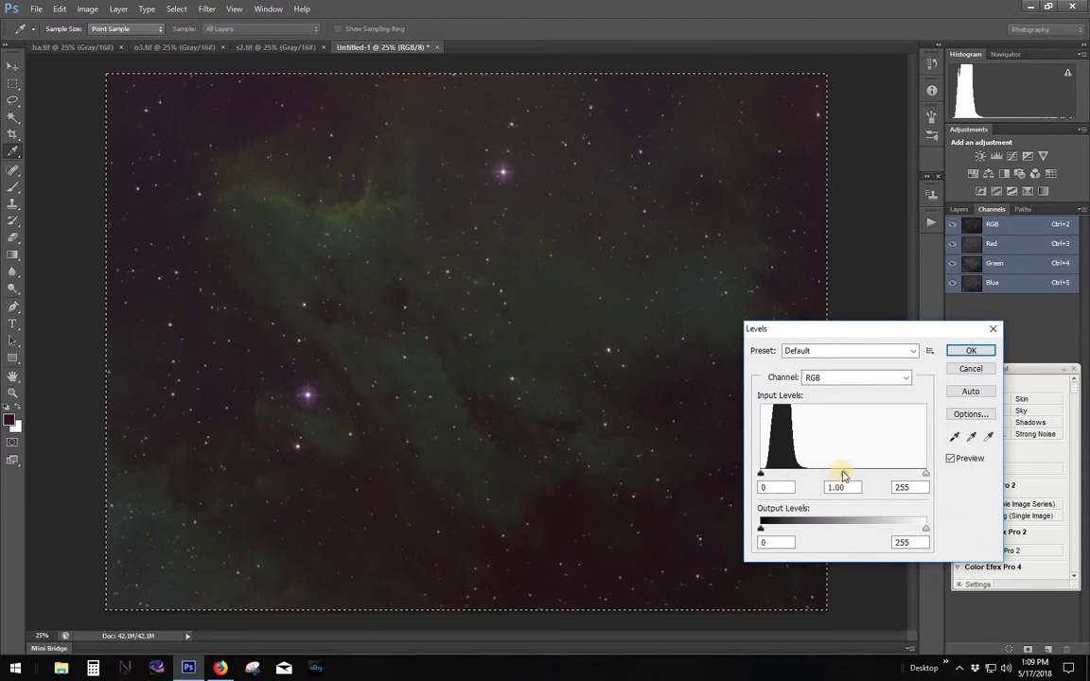
left_click_drag(842, 475, 816, 482)
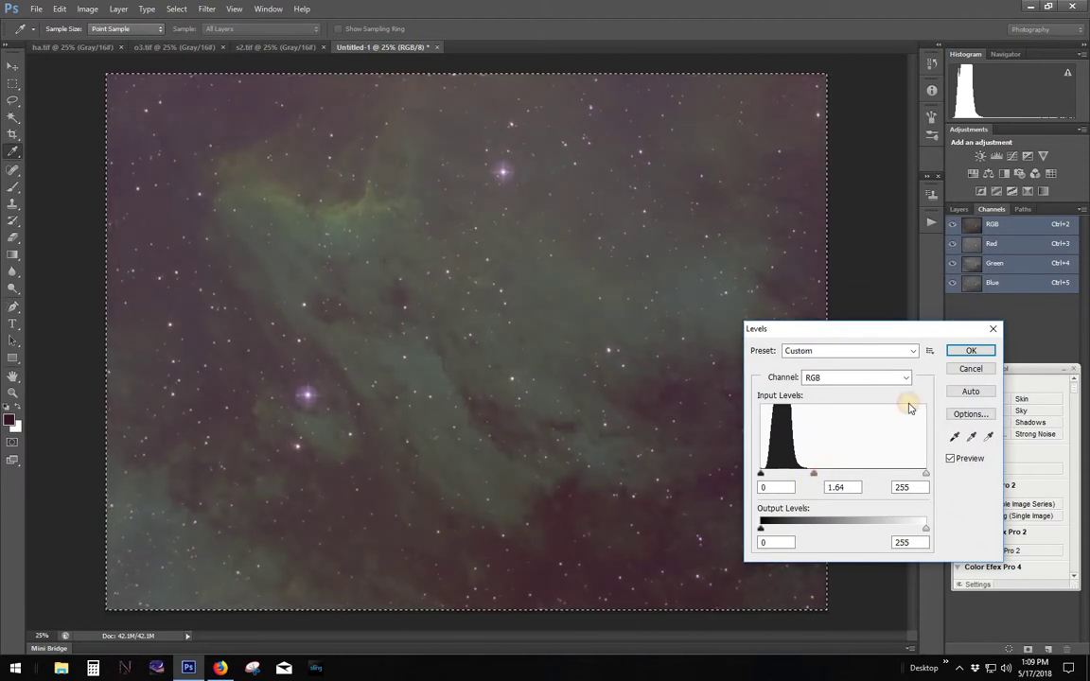
left_click(969, 352)
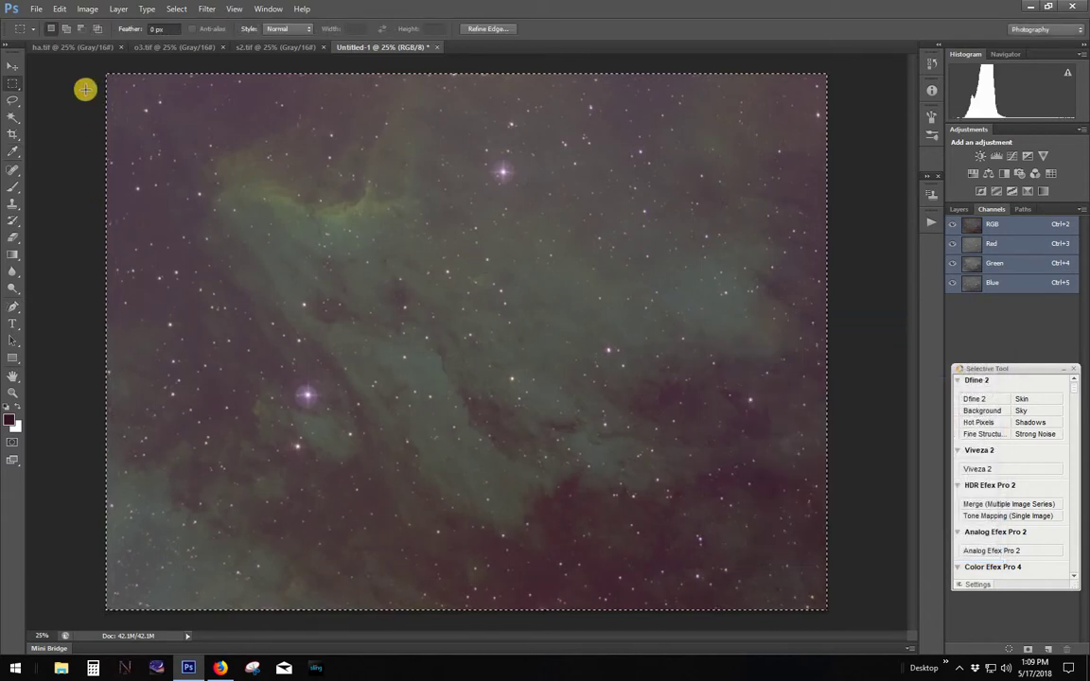
Apply a second Levels with black input raised to 24 to darken the sky
left_click(87, 10)
mouse_move(108, 42)
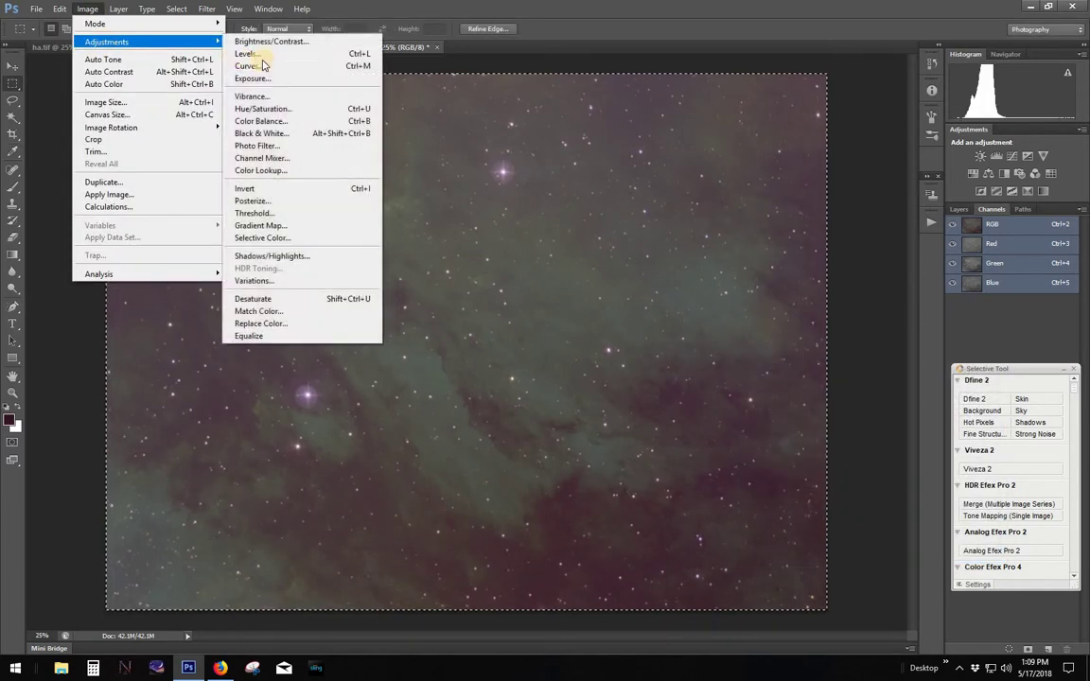
left_click(274, 44)
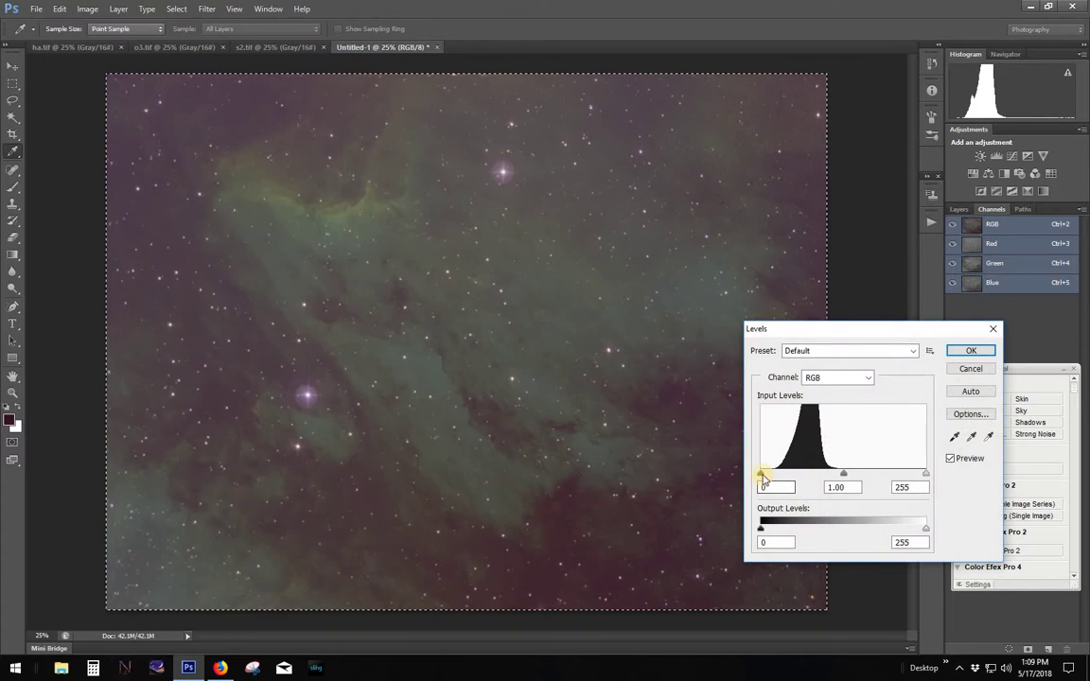
left_click_drag(762, 474, 775, 475)
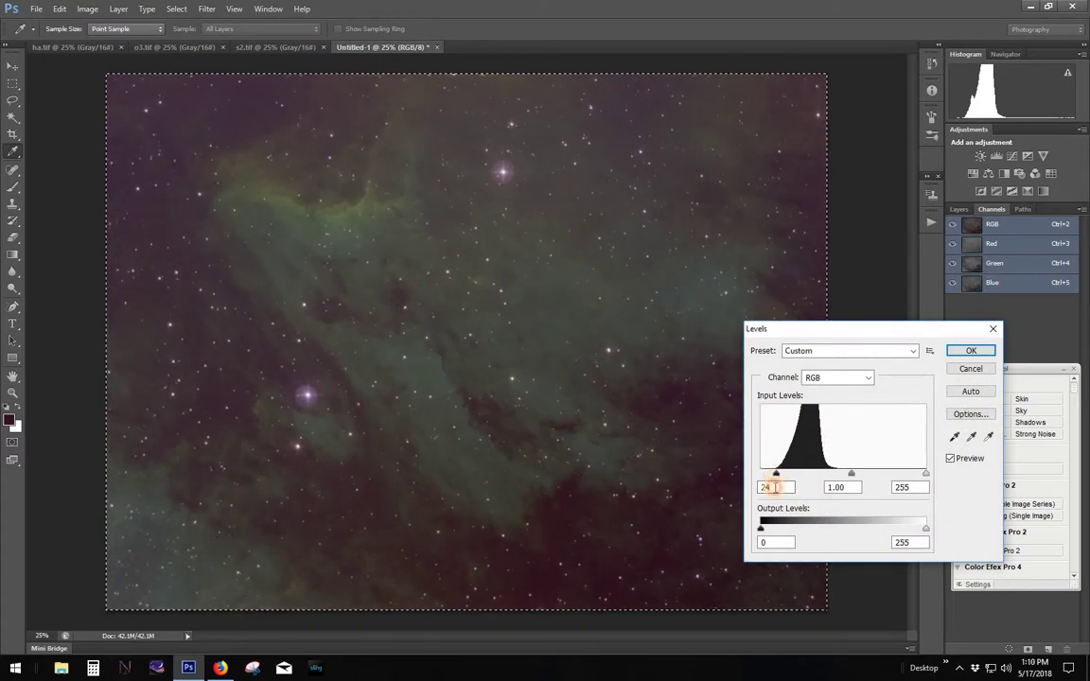
left_click(970, 351)
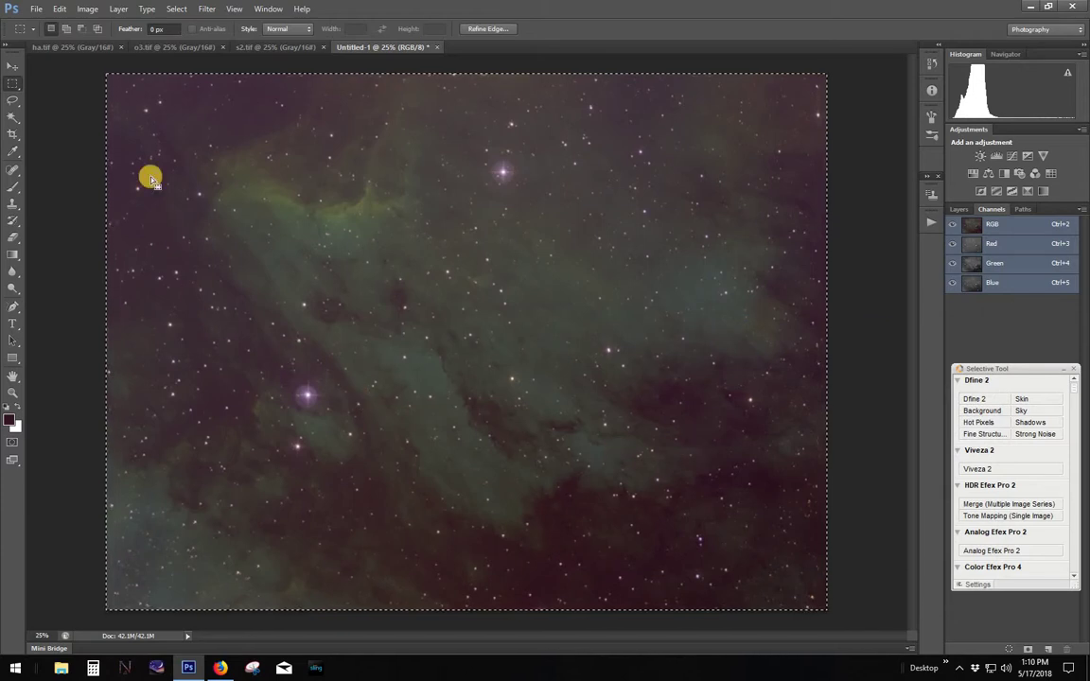
Apply Selective Color to Greens with Cyan -100% and Magenta -30%
left_click(95, 12)
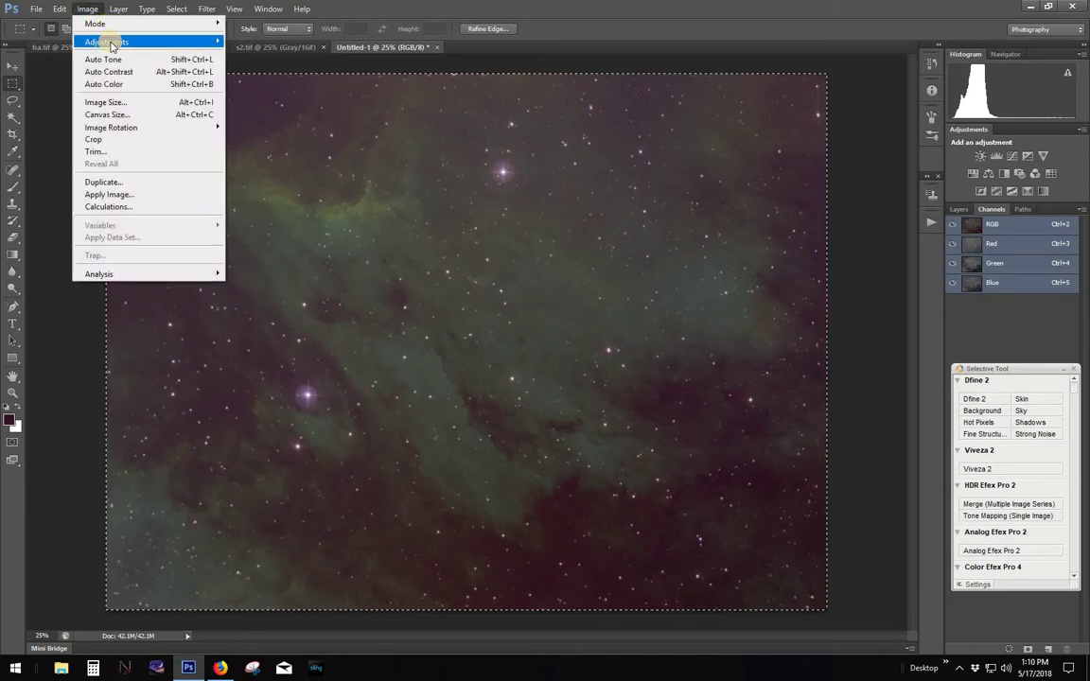
mouse_move(110, 41)
left_click(307, 238)
left_click(739, 318)
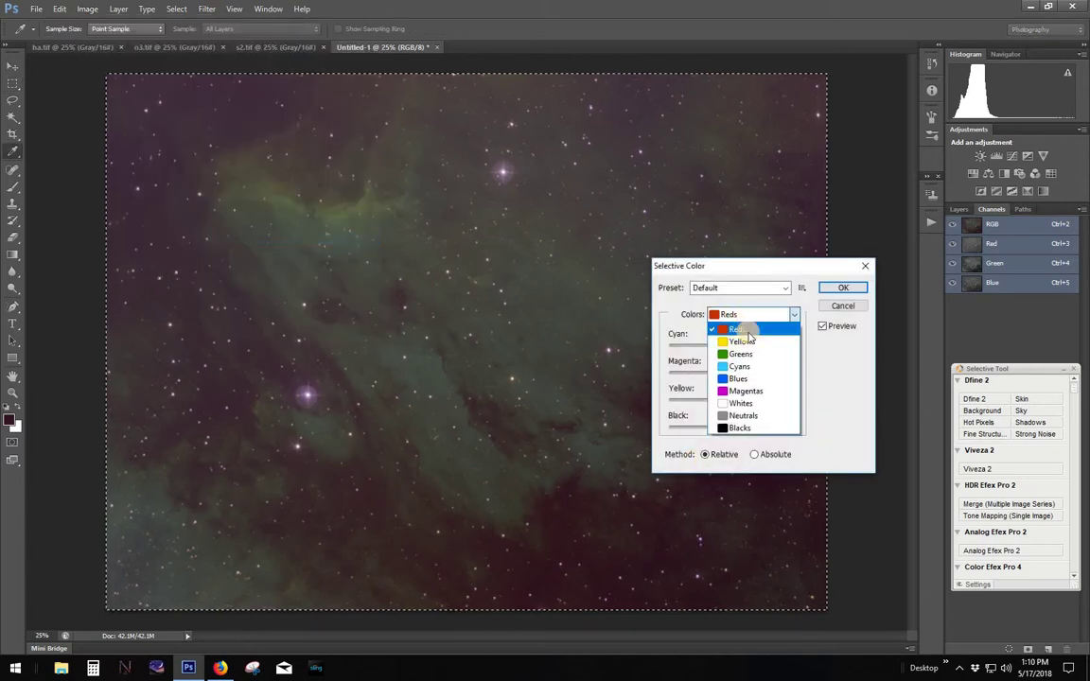
left_click(744, 354)
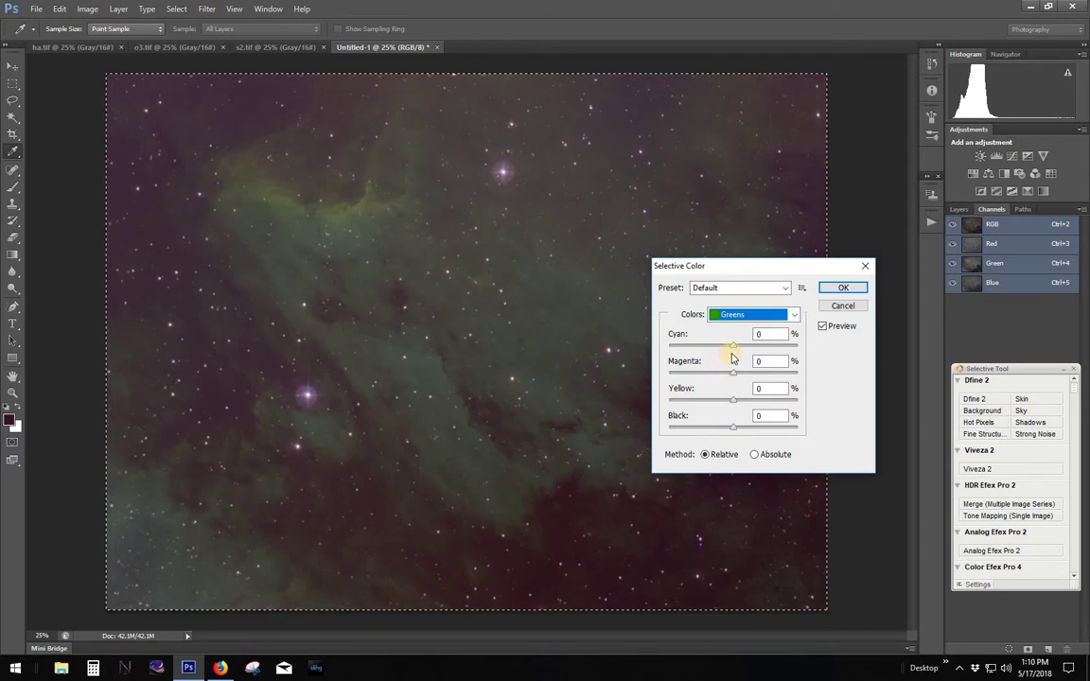
left_click_drag(732, 344, 652, 353)
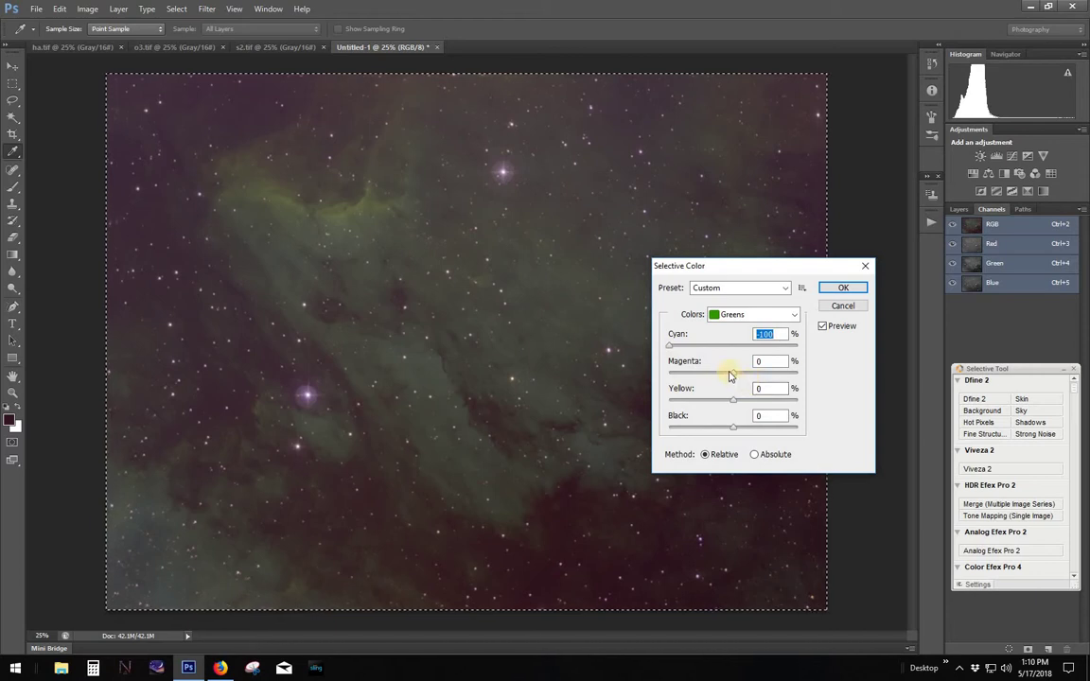
left_click_drag(730, 377, 716, 380)
left_click(843, 288)
key("m")
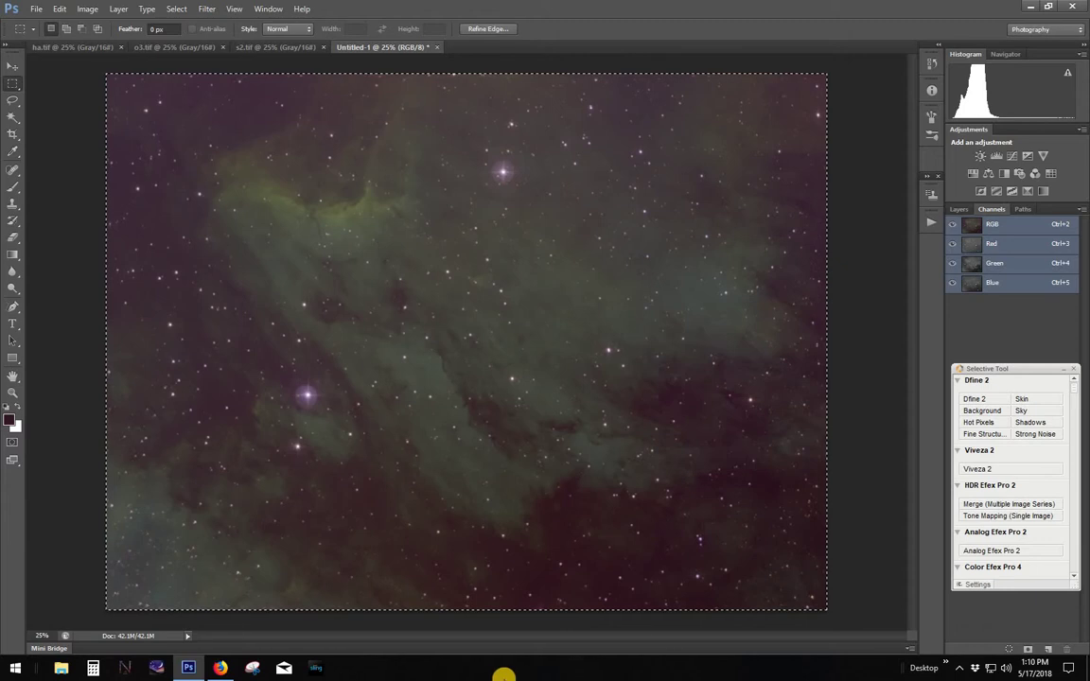
Apply Selective Color to Yellows with Cyan -100% and a slight Magenta increase
left_click(87, 9)
mouse_move(93, 43)
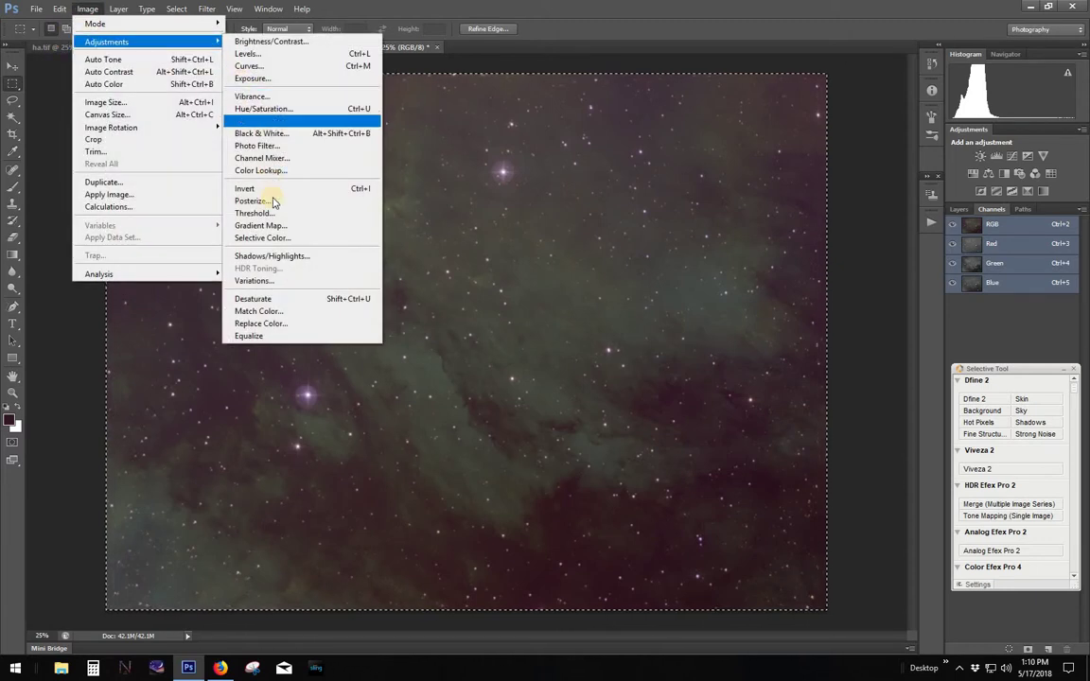
left_click(269, 237)
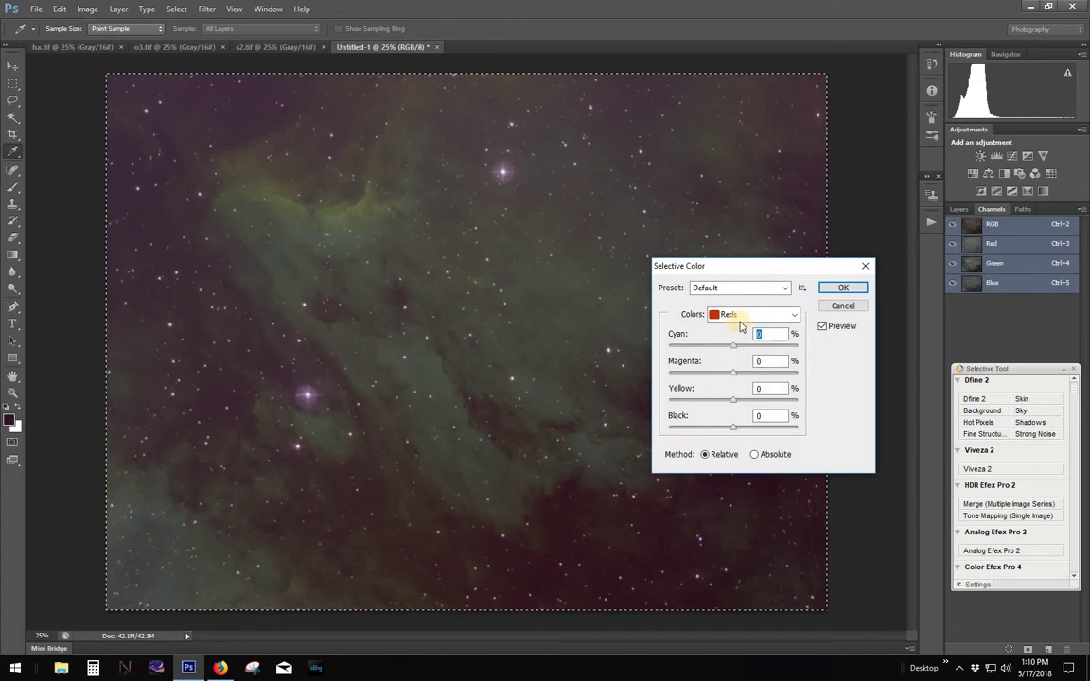
left_click(748, 315)
left_click(742, 341)
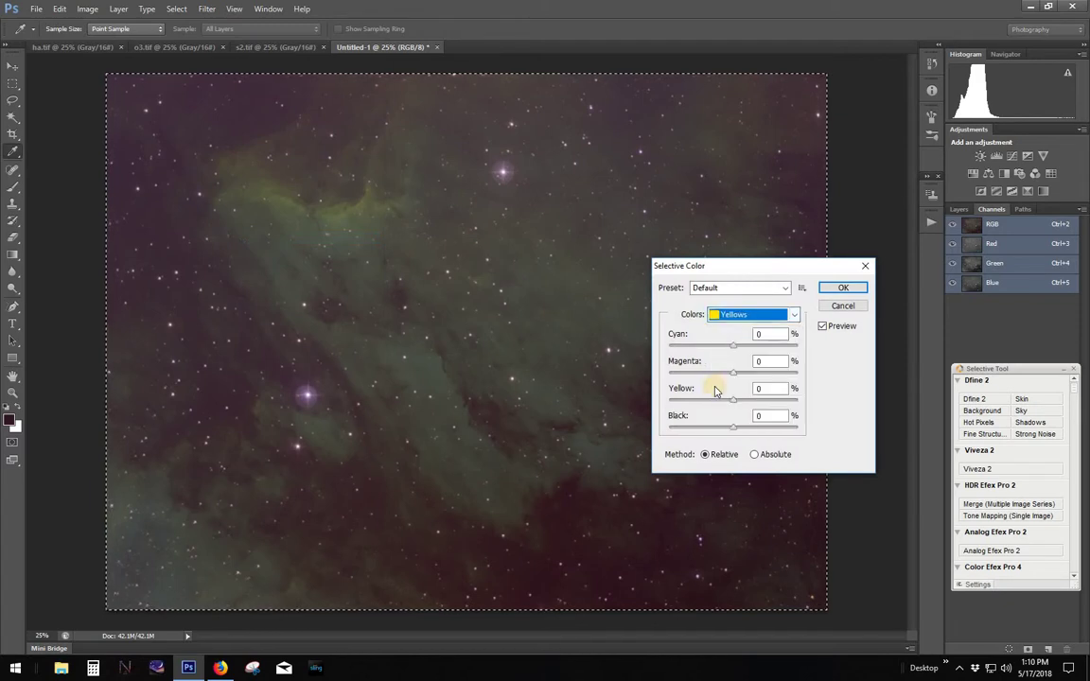
left_click_drag(732, 349, 665, 355)
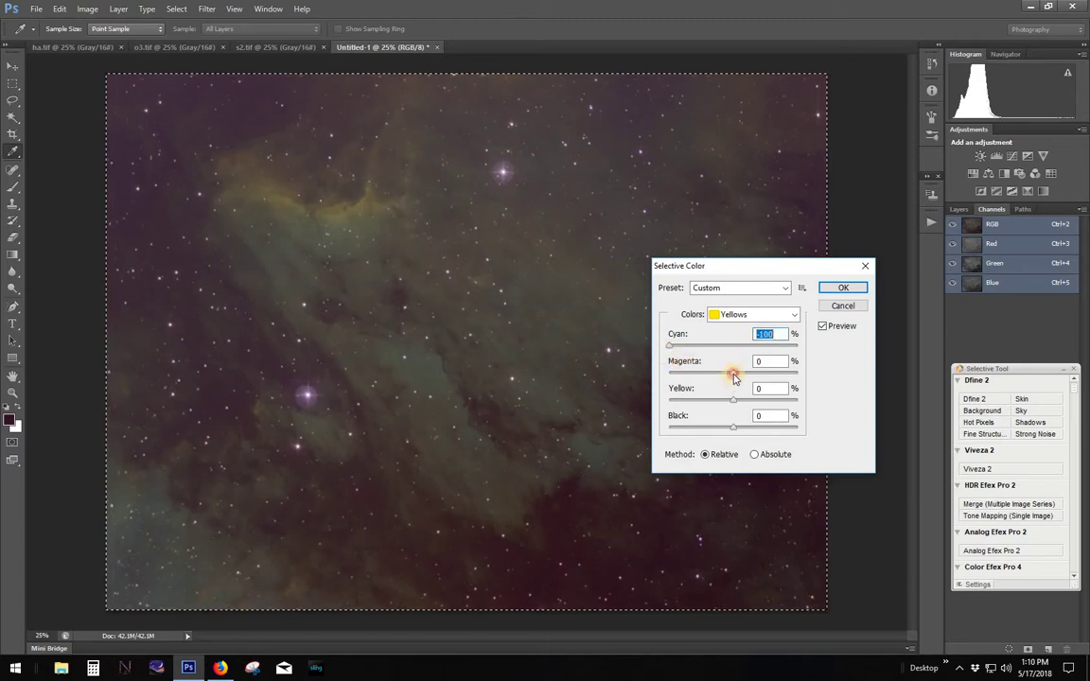
left_click_drag(733, 376, 746, 375)
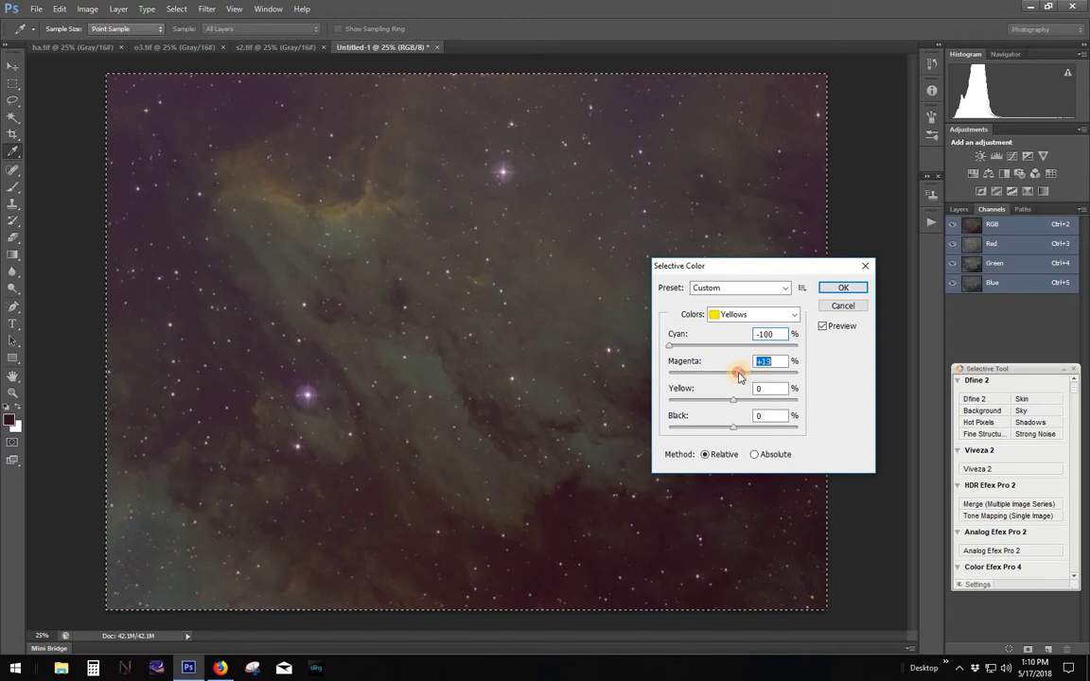
left_click(847, 289)
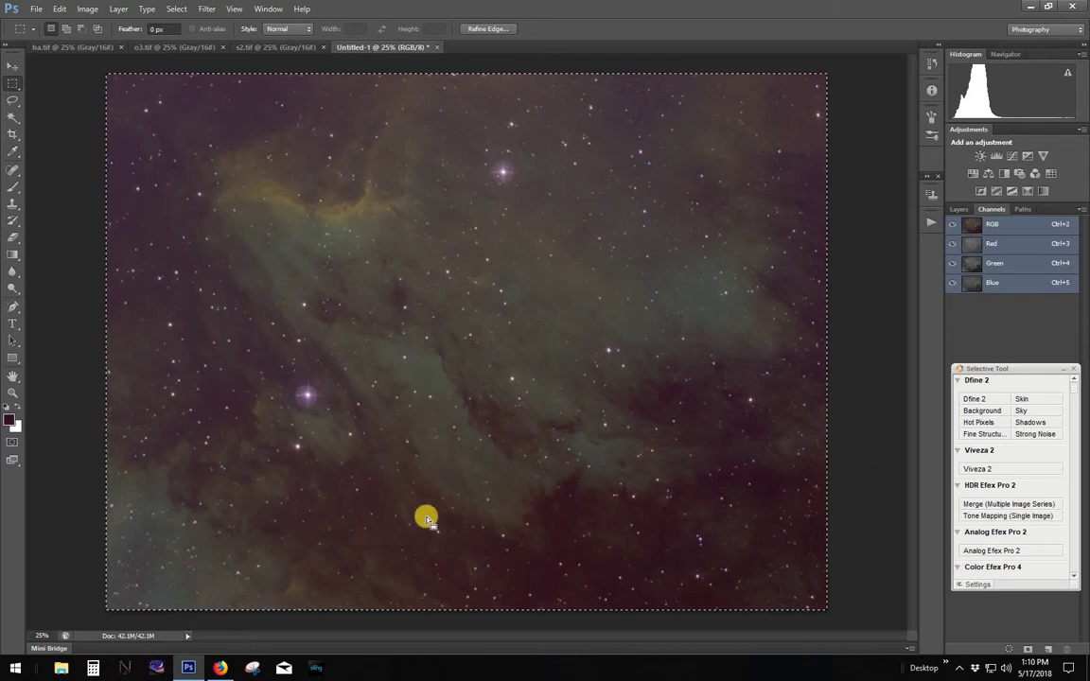
Apply Selective Color to Cyans with Yellow set to -100%
left_click(93, 11)
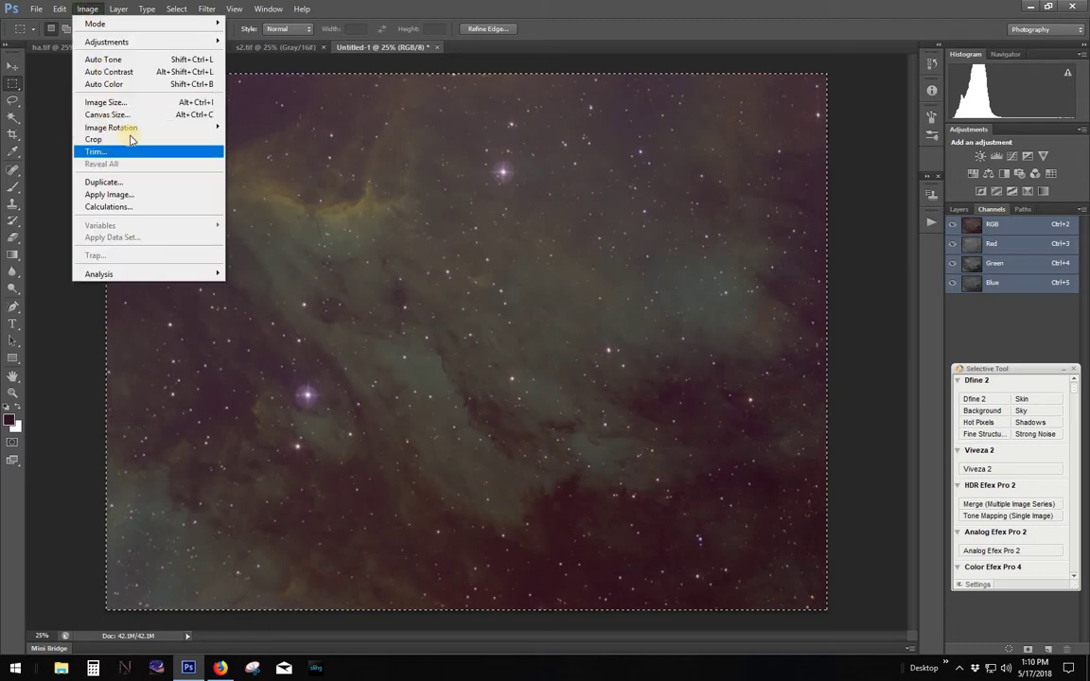
mouse_move(118, 43)
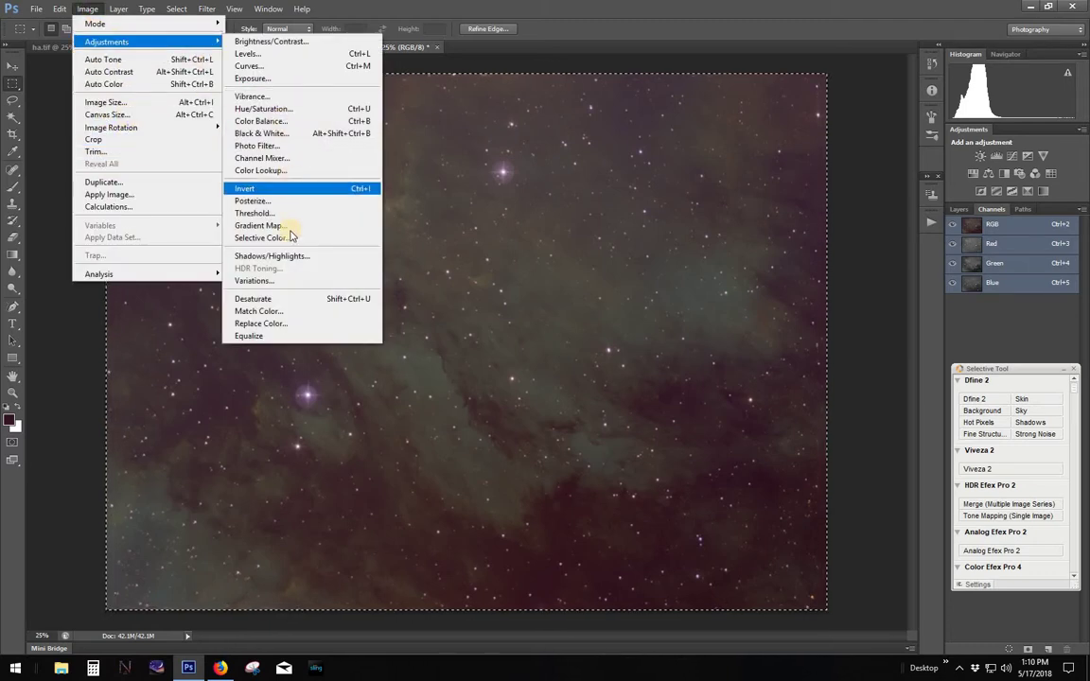
left_click(274, 234)
left_click(727, 314)
left_click(734, 363)
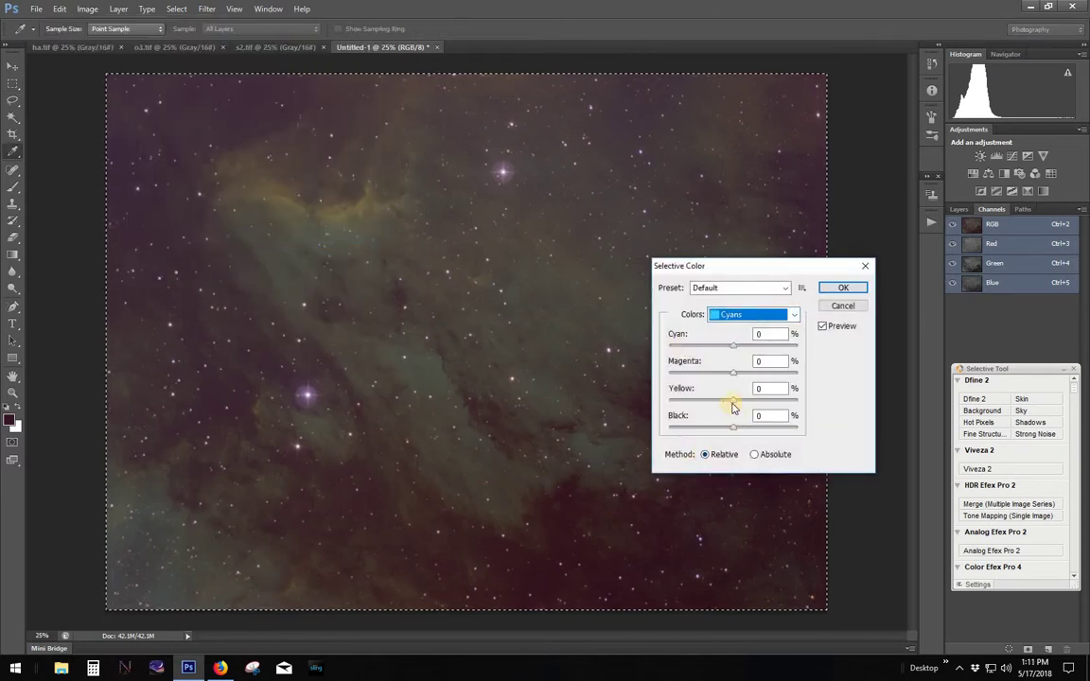
left_click_drag(734, 405, 606, 444)
left_click(841, 290)
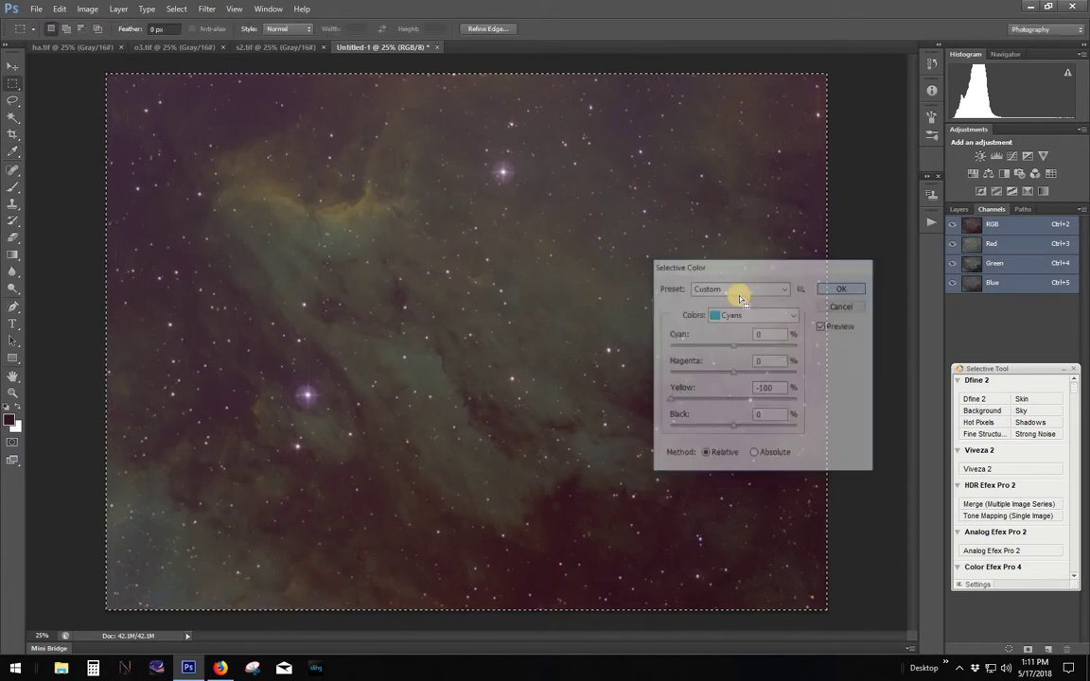
Repeat the Cyans correction, again dropping Yellow to -100%
left_click(87, 9)
left_click(95, 41)
left_click(303, 227)
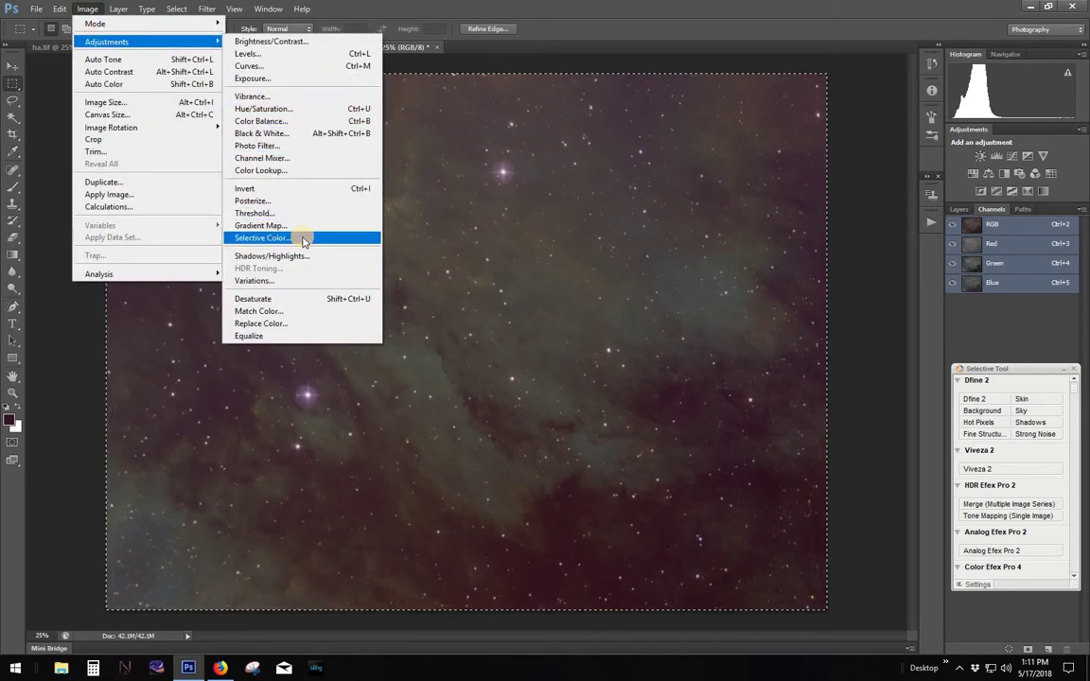
left_click(303, 238)
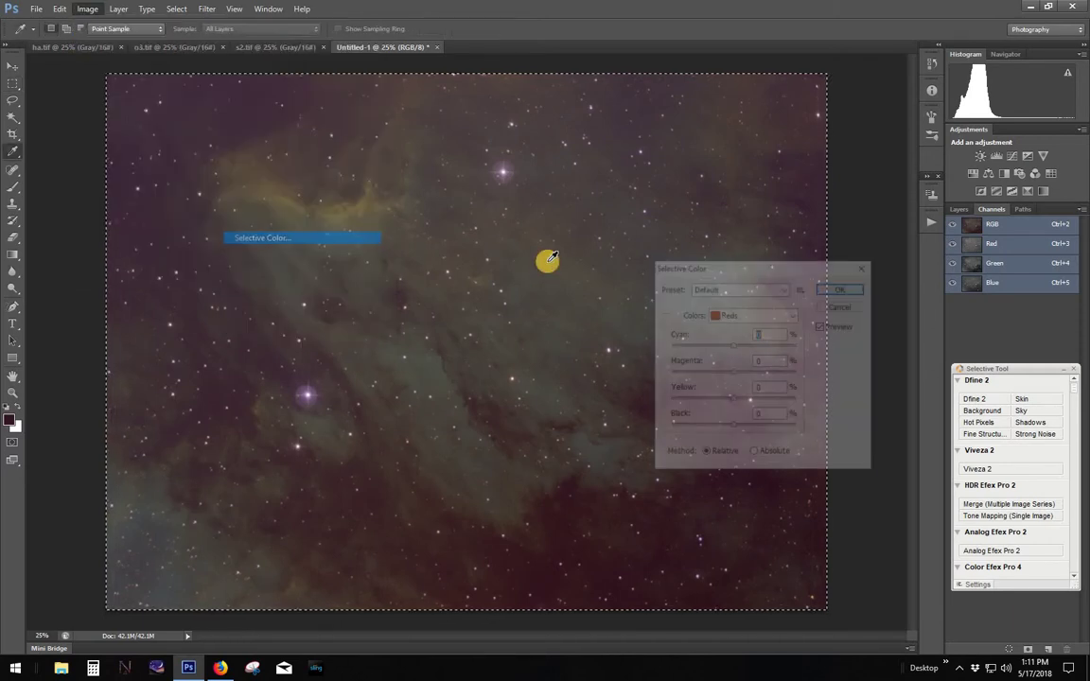
left_click(757, 315)
left_click(756, 368)
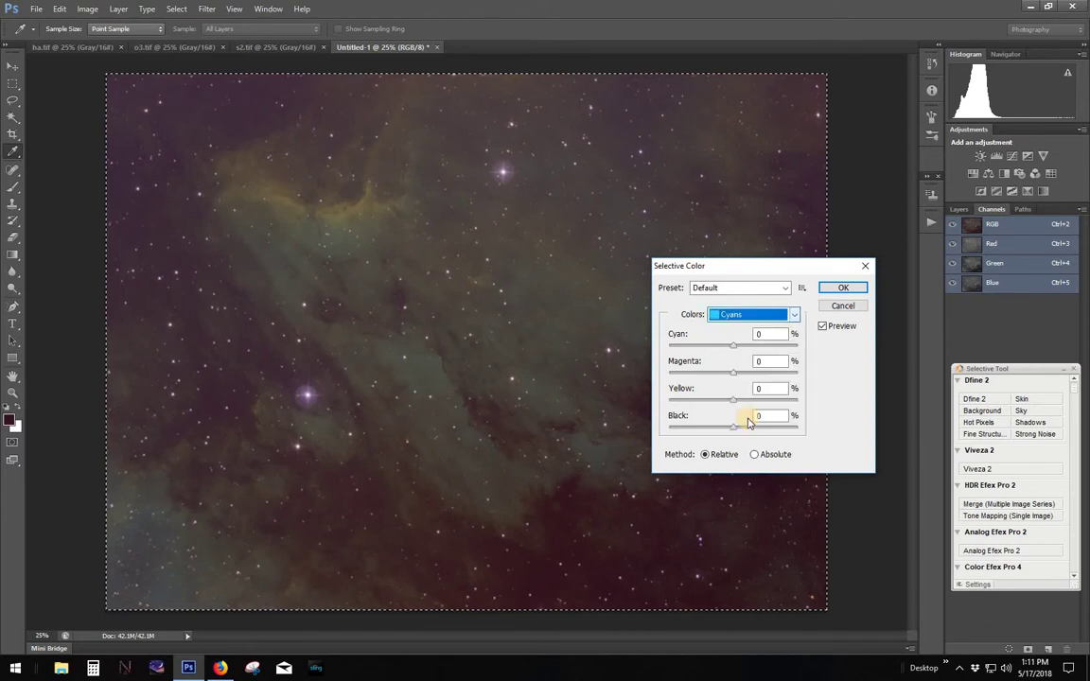
left_click_drag(726, 405, 651, 409)
left_click(853, 293)
Apply Levels to the Blue channel only, with midtone set to 1.16
key("m")
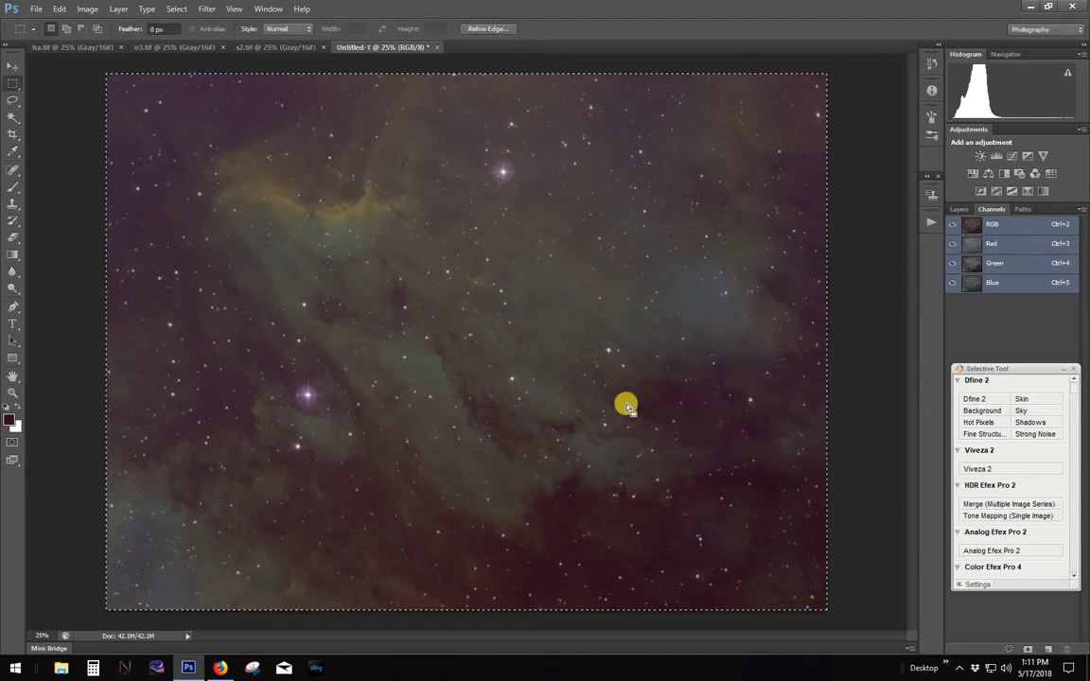
scroll(628, 401, "down", 1)
scroll(643, 405, "up", 1)
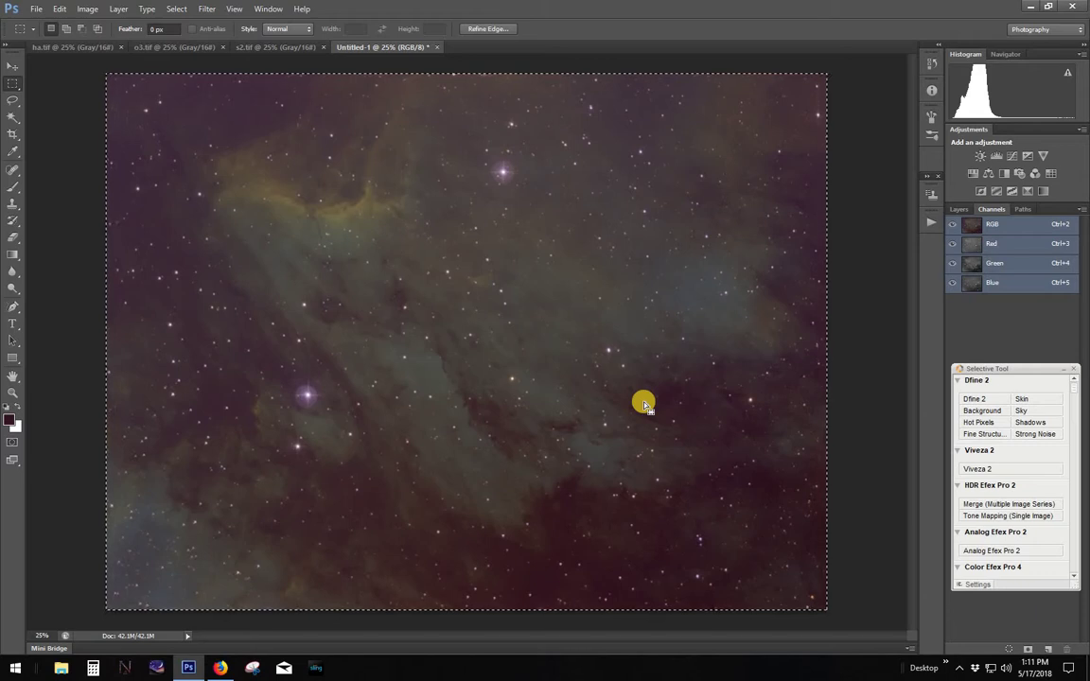
left_click(959, 209)
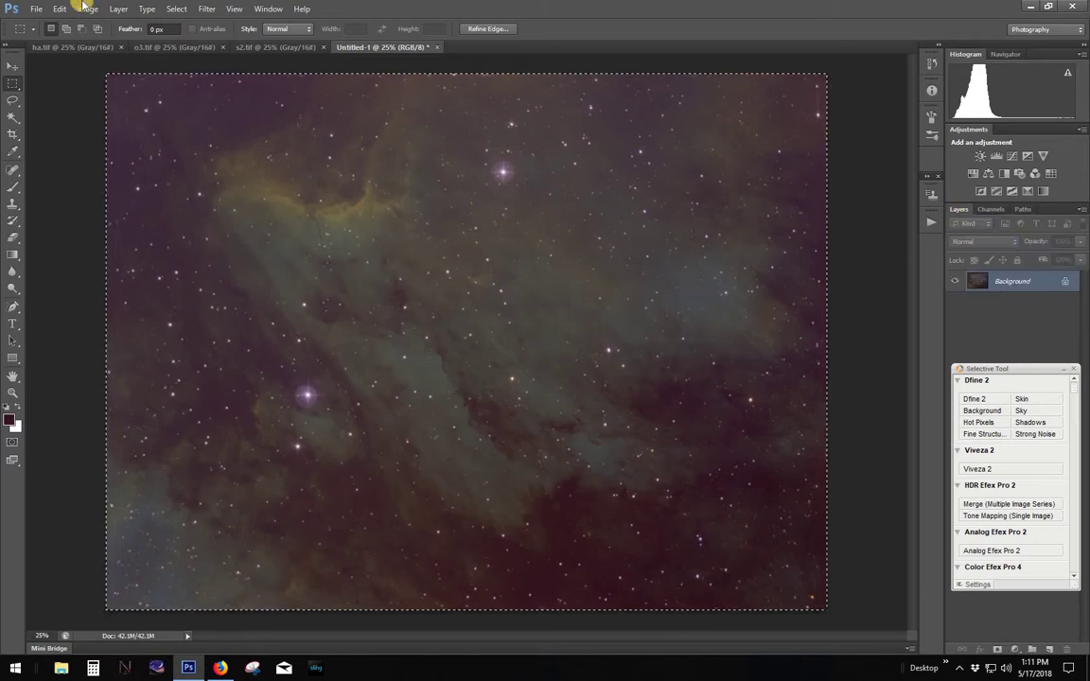
left_click(85, 9)
left_click(135, 41)
left_click(275, 54)
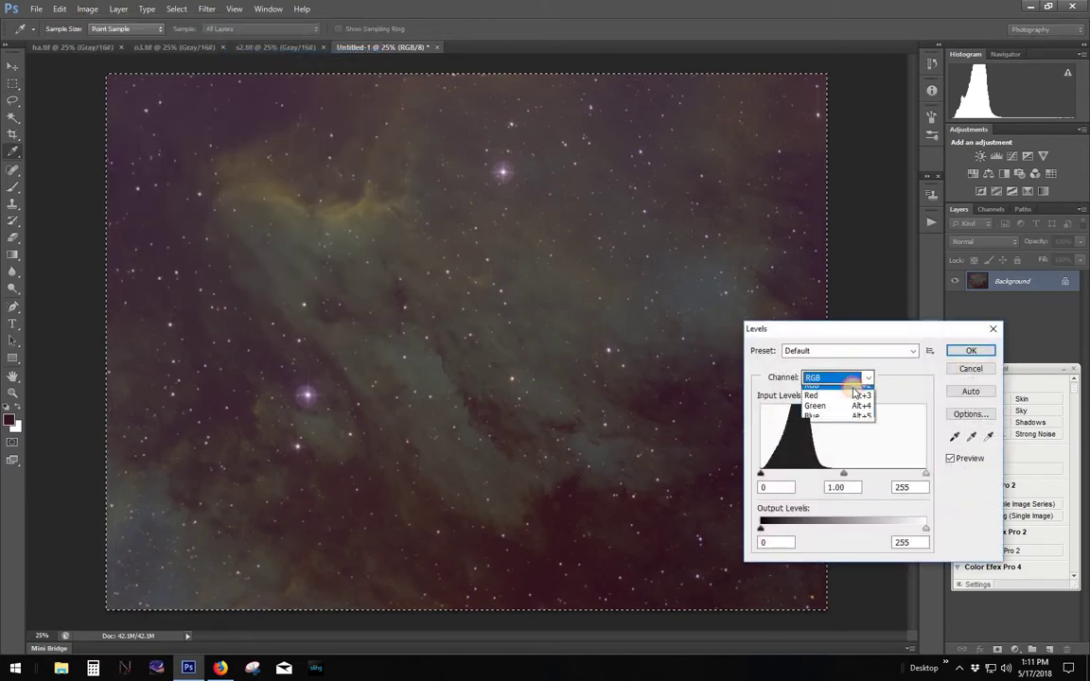
left_click(847, 423)
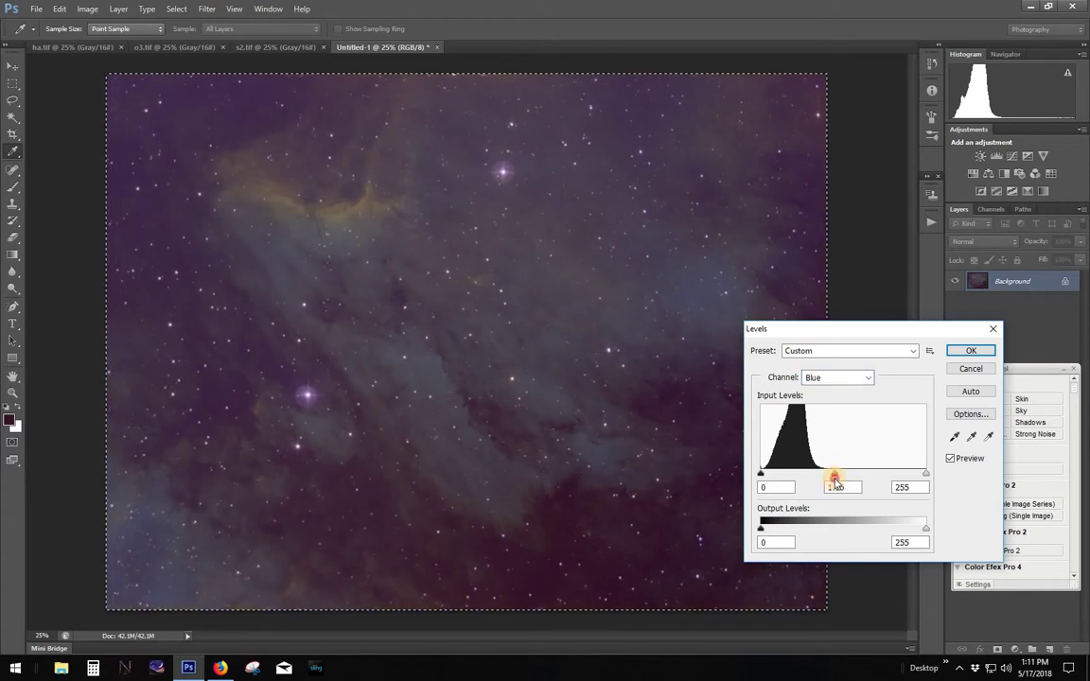
left_click(970, 351)
key("m")
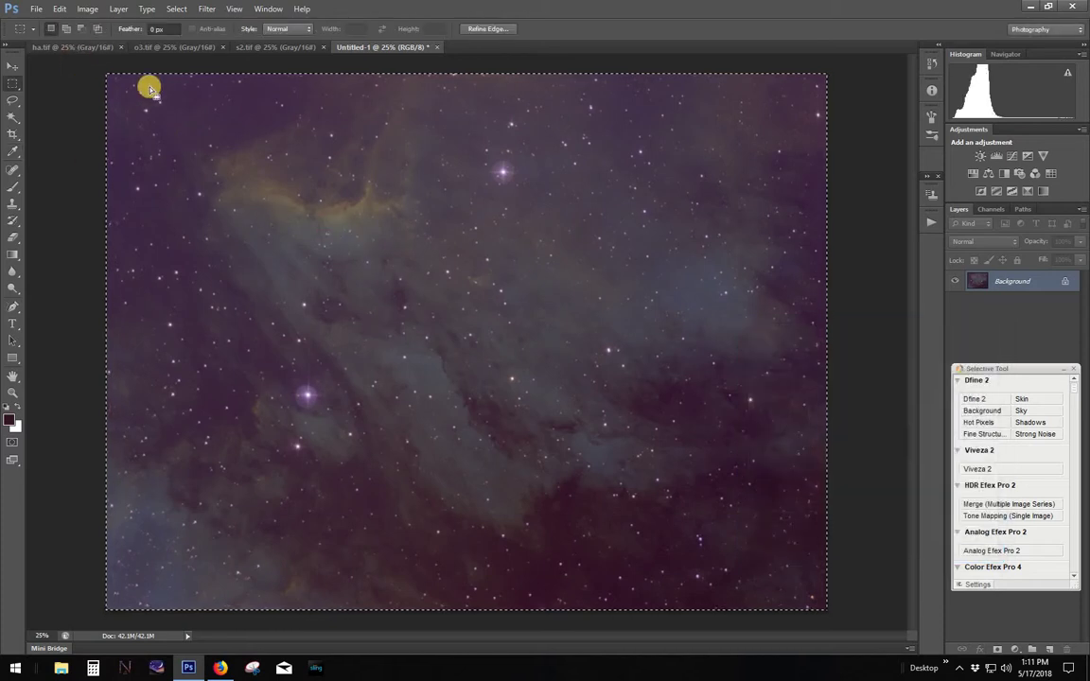
Apply Selective Color to Cyans, reducing Yellow to -55%
left_click(87, 10)
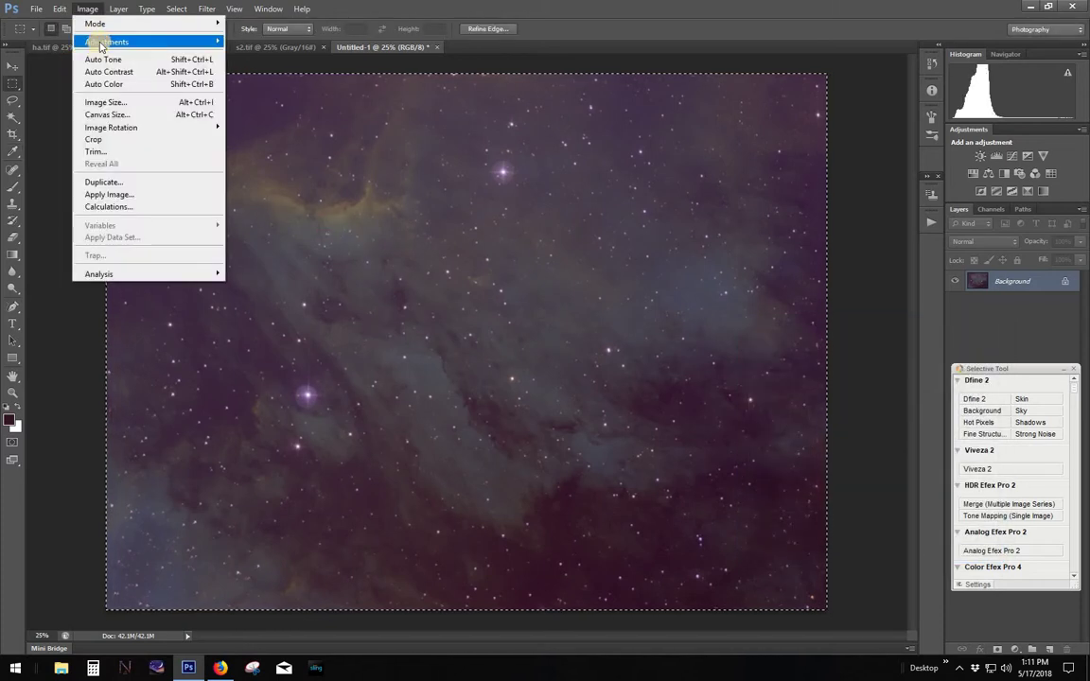
left_click(100, 45)
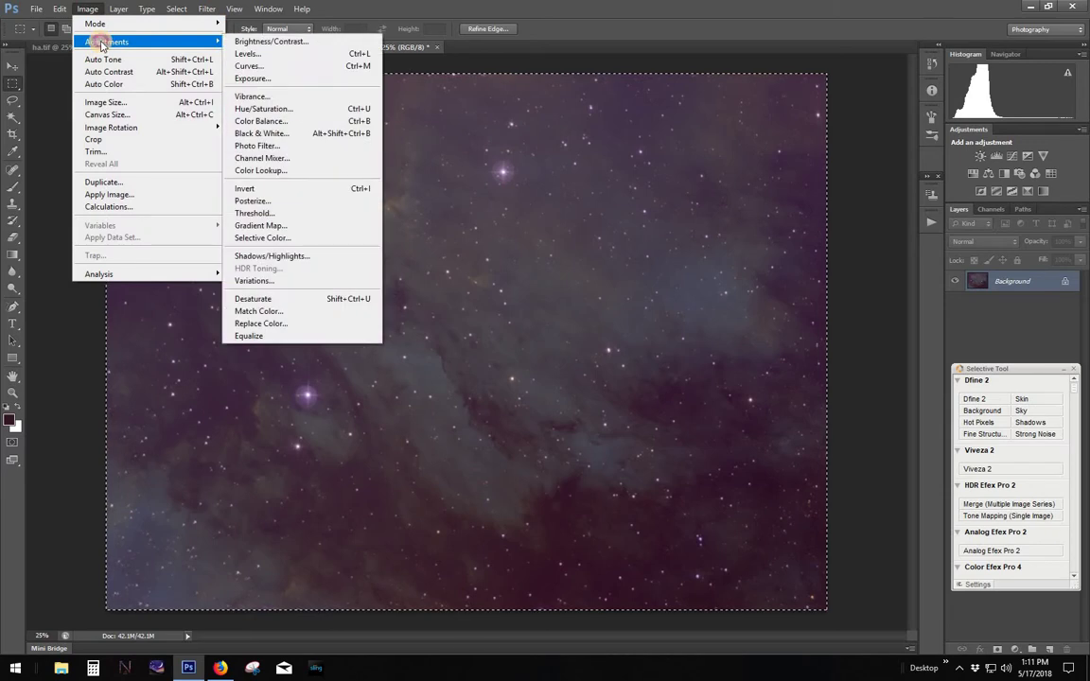
left_click(270, 237)
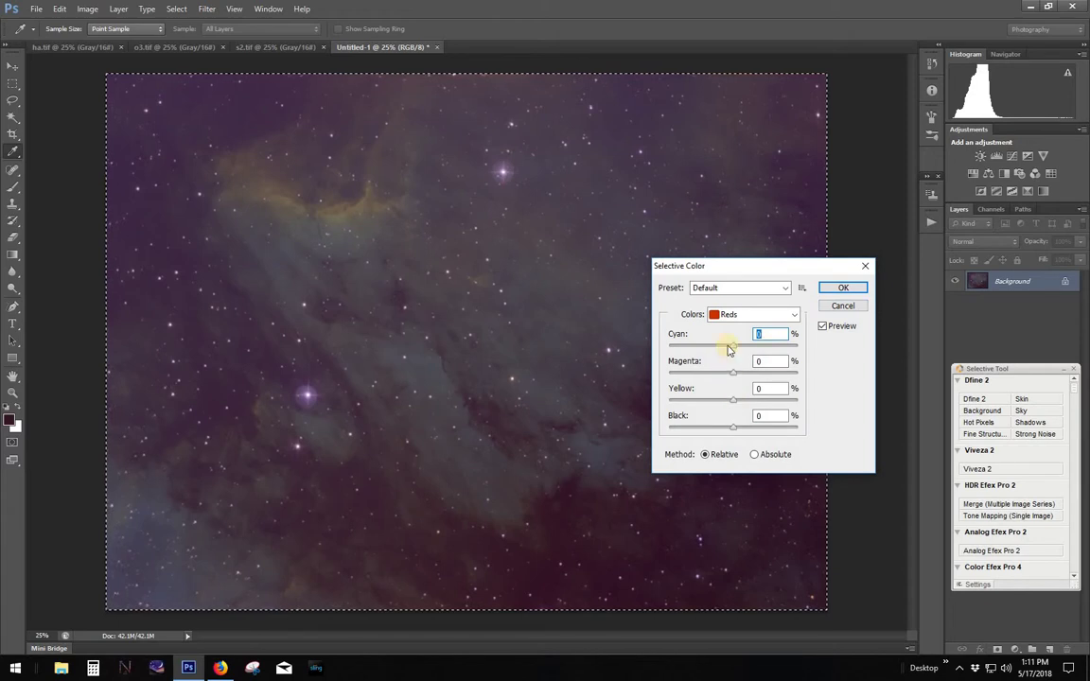
left_click(735, 315)
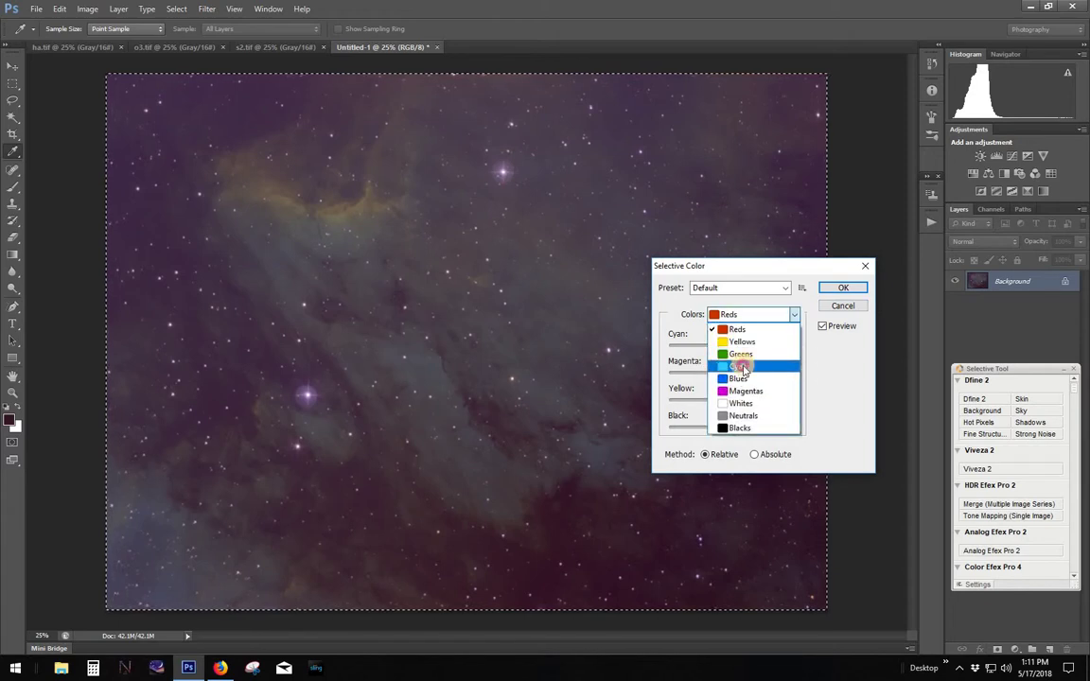
left_click(662, 374)
left_click_drag(734, 406, 692, 405)
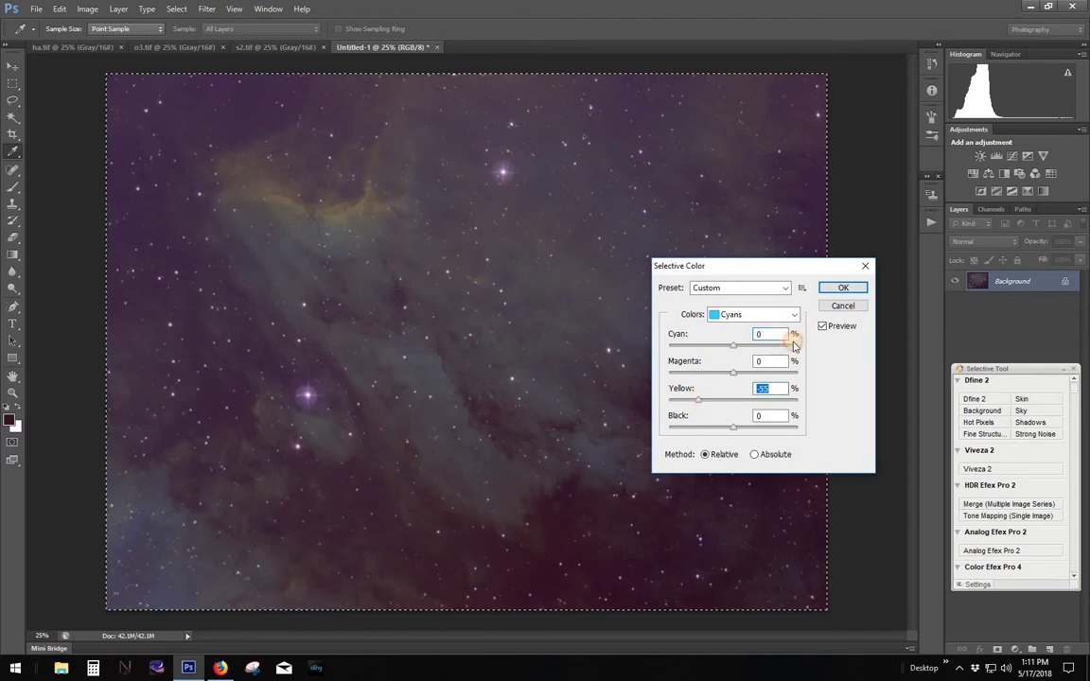
left_click(841, 289)
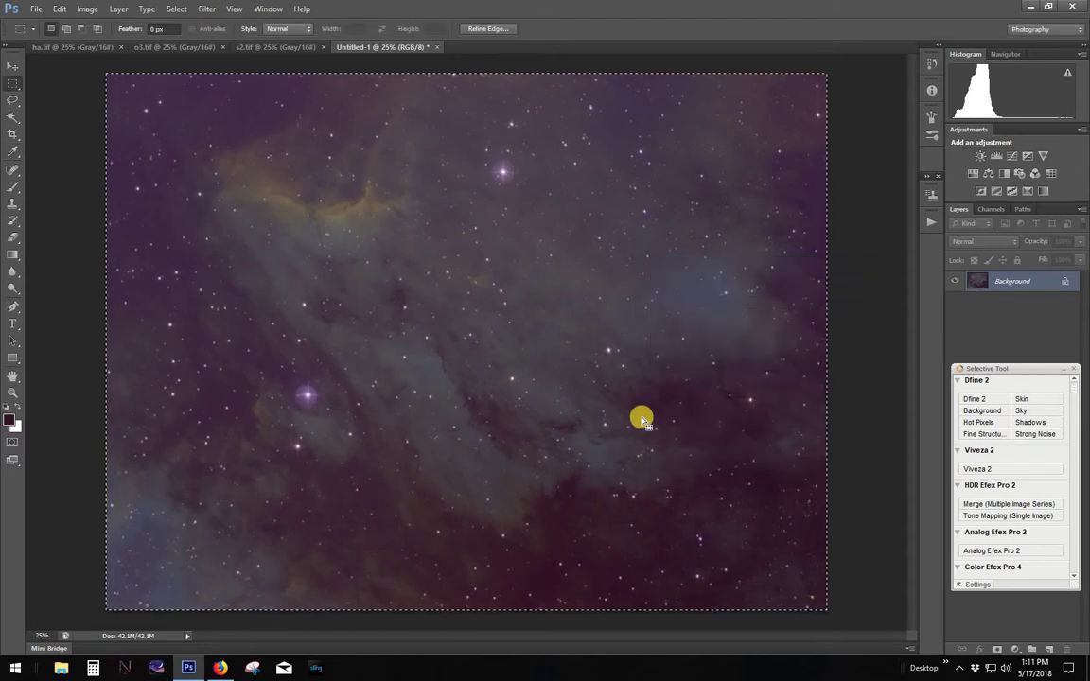
Raise Vibrance toward +14, leaving Saturation at 0, and apply it
key("m")
scroll(643, 420, "up", 1)
scroll(643, 420, "down", 1)
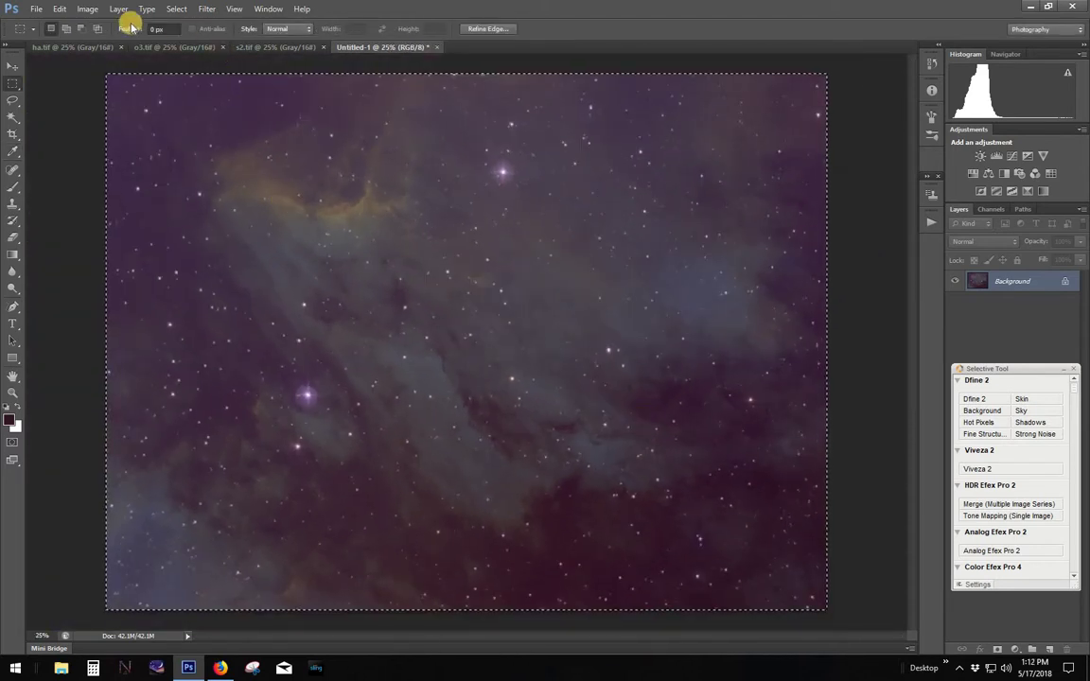
left_click(90, 9)
mouse_move(106, 41)
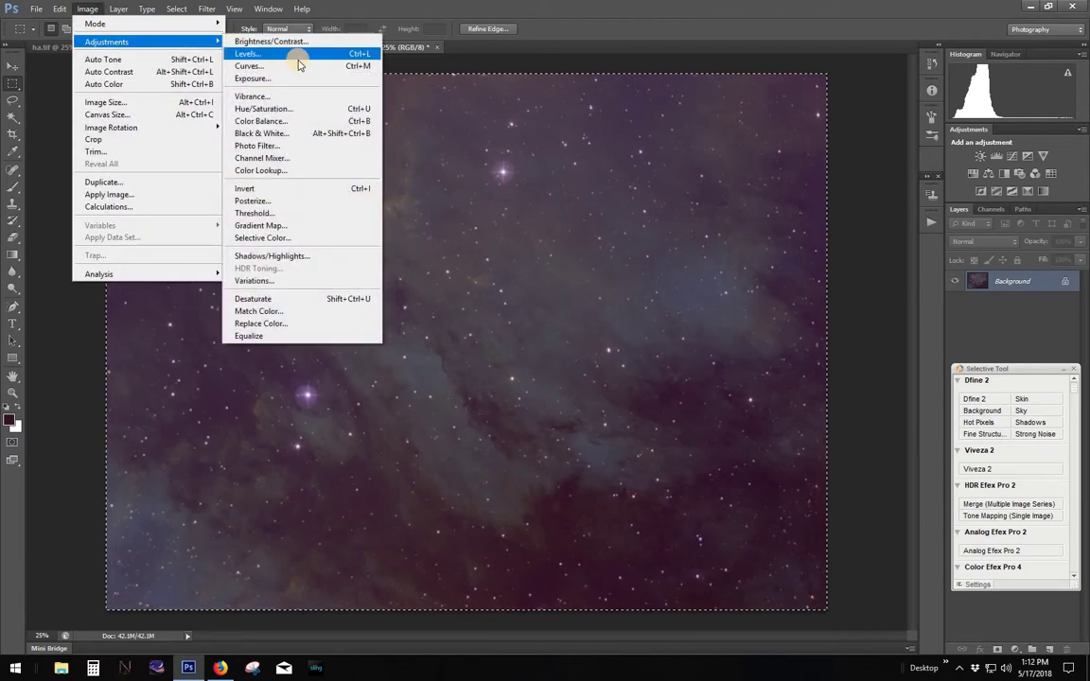
left_click(284, 97)
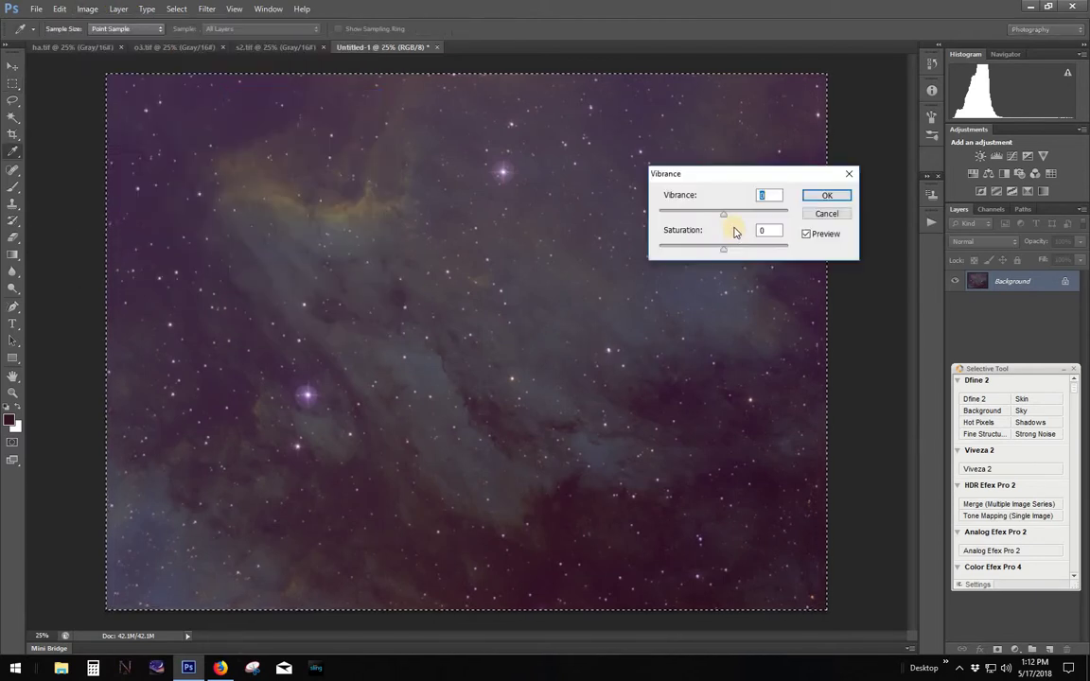
mouse_move(724, 220)
left_mouse_down()
mouse_move(785, 216)
mouse_move(741, 221)
left_mouse_up()
left_click(828, 196)
key("m")
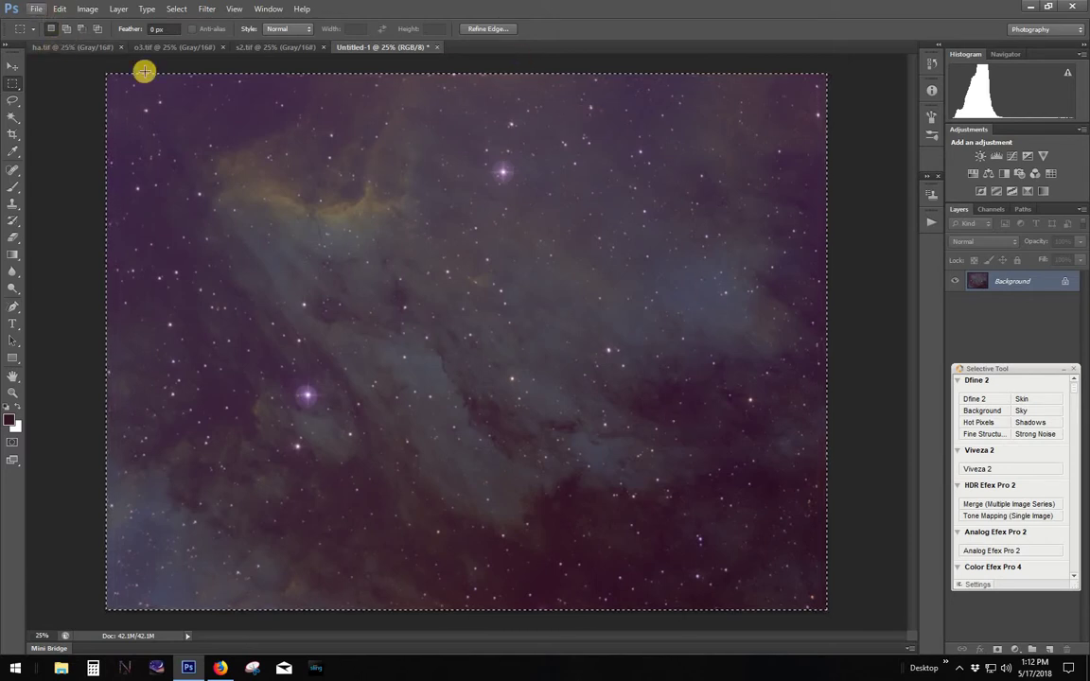
Create a new blank RGB document sized like ha.tif
left_click(98, 47)
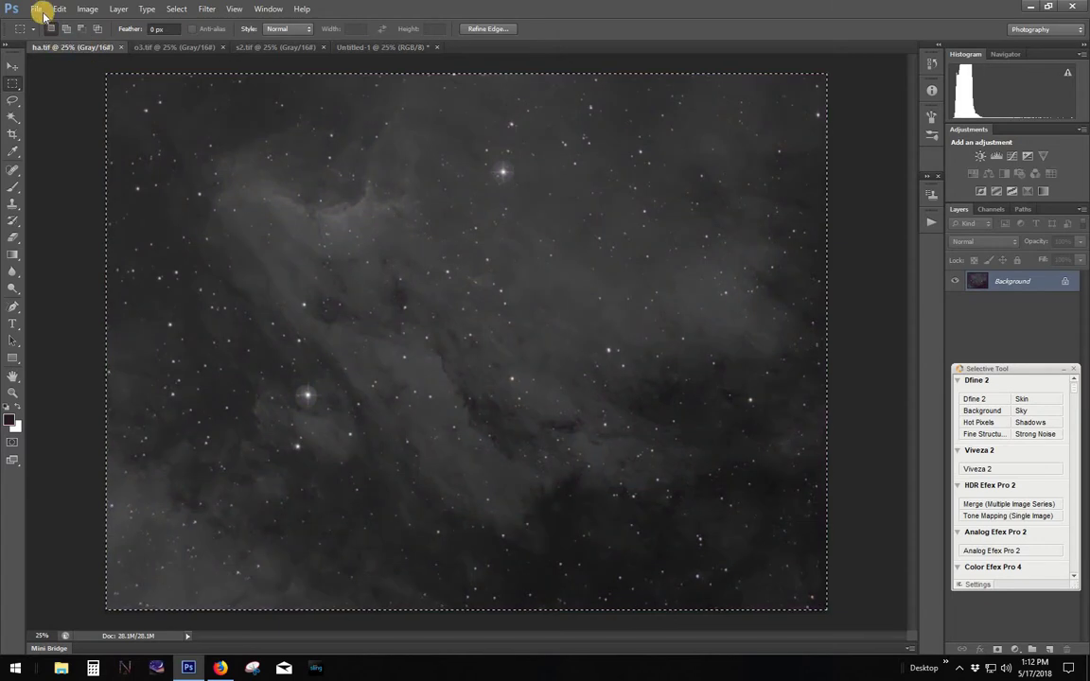
left_click(40, 9)
left_click(49, 23)
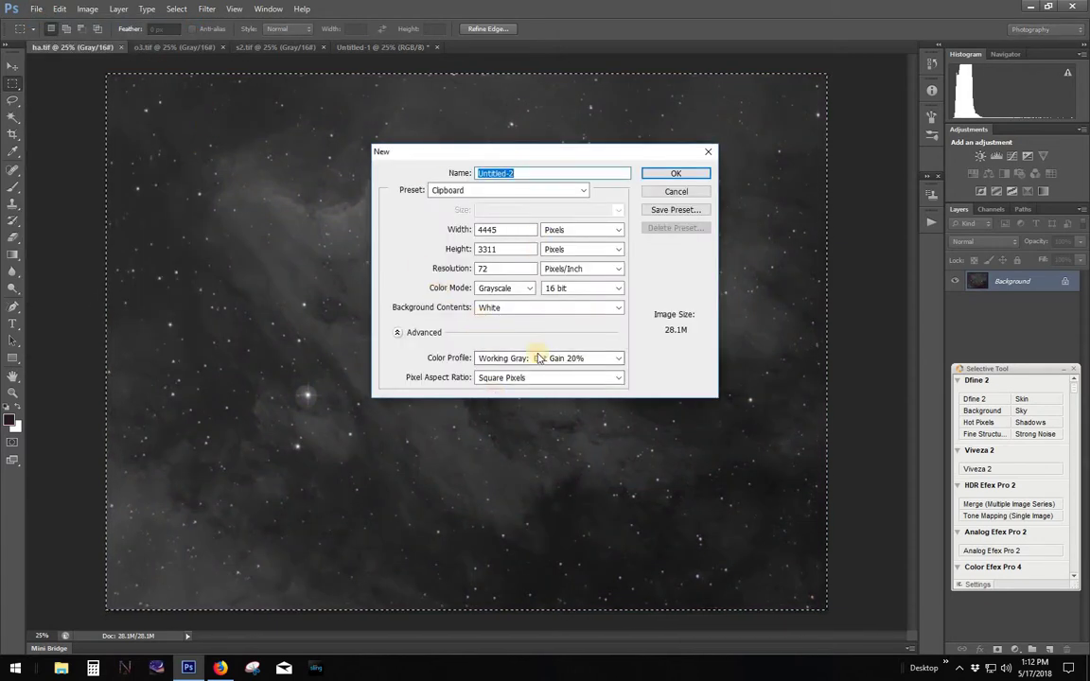
left_click(508, 290)
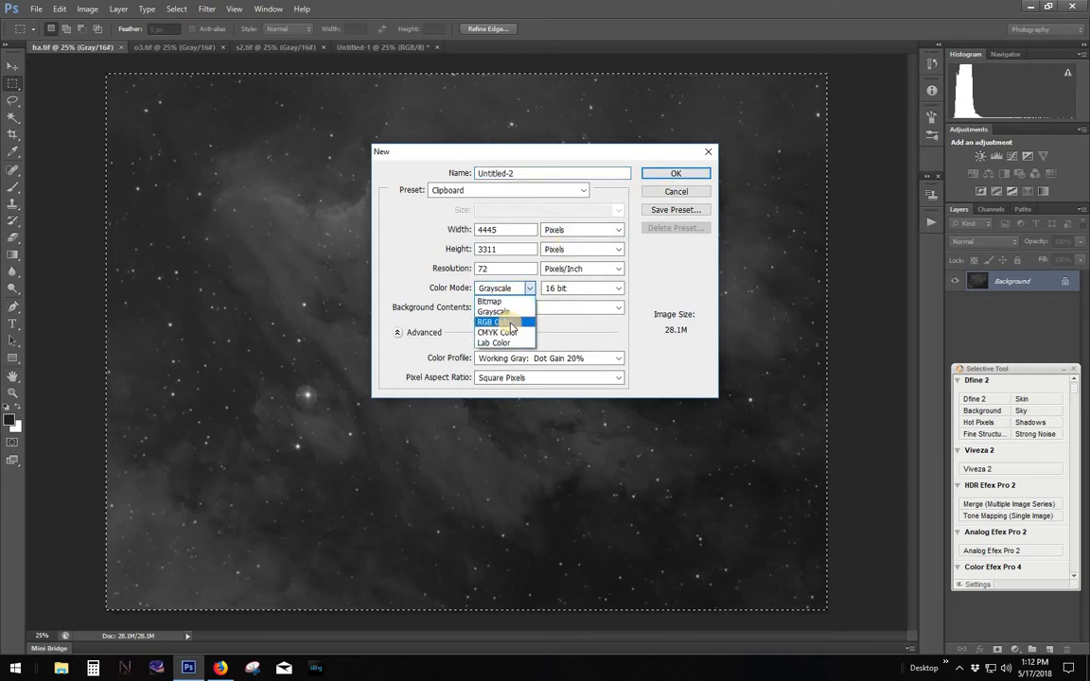
left_click(497, 321)
left_click(674, 173)
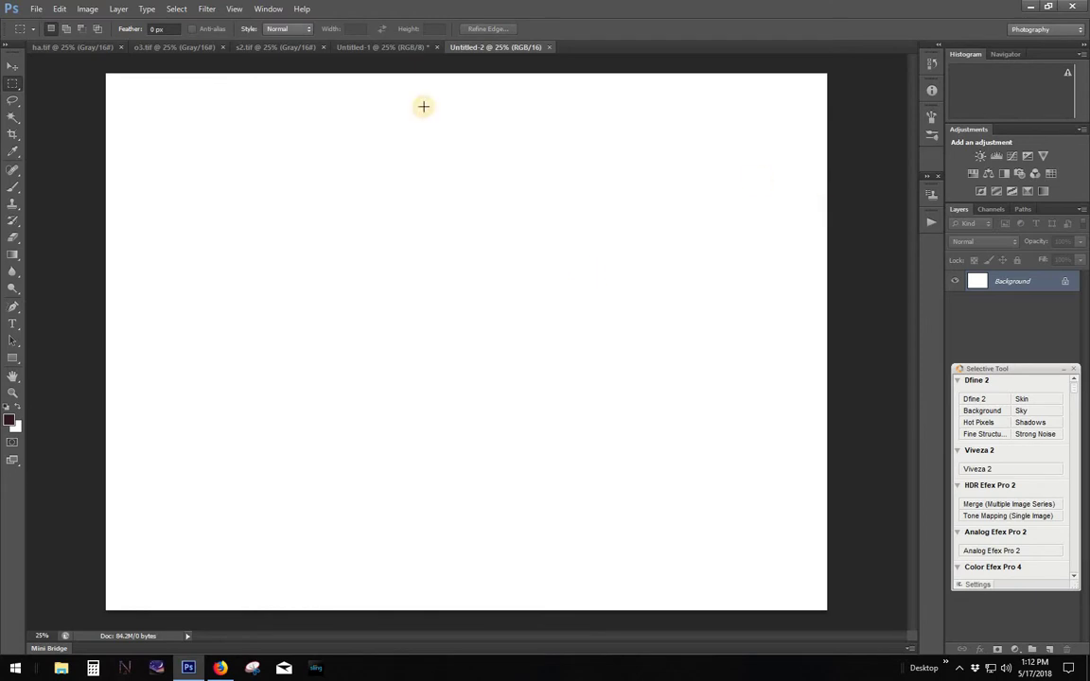
Check the ha.tif image's channels, then close the first Untitled-2 document
left_click(72, 48)
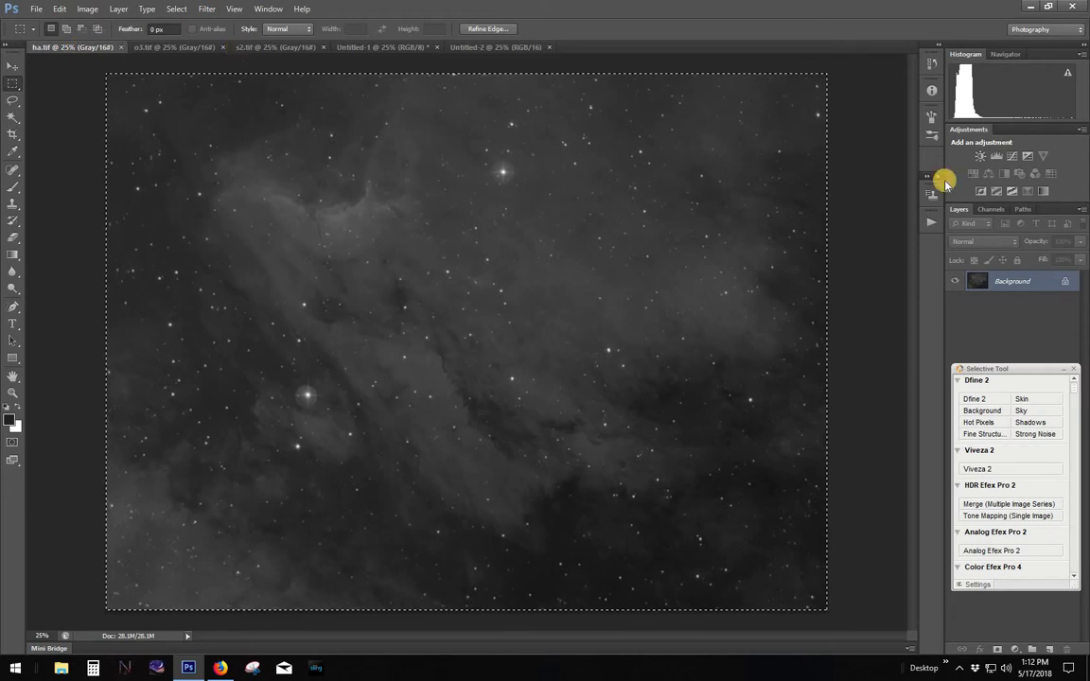
left_click(992, 209)
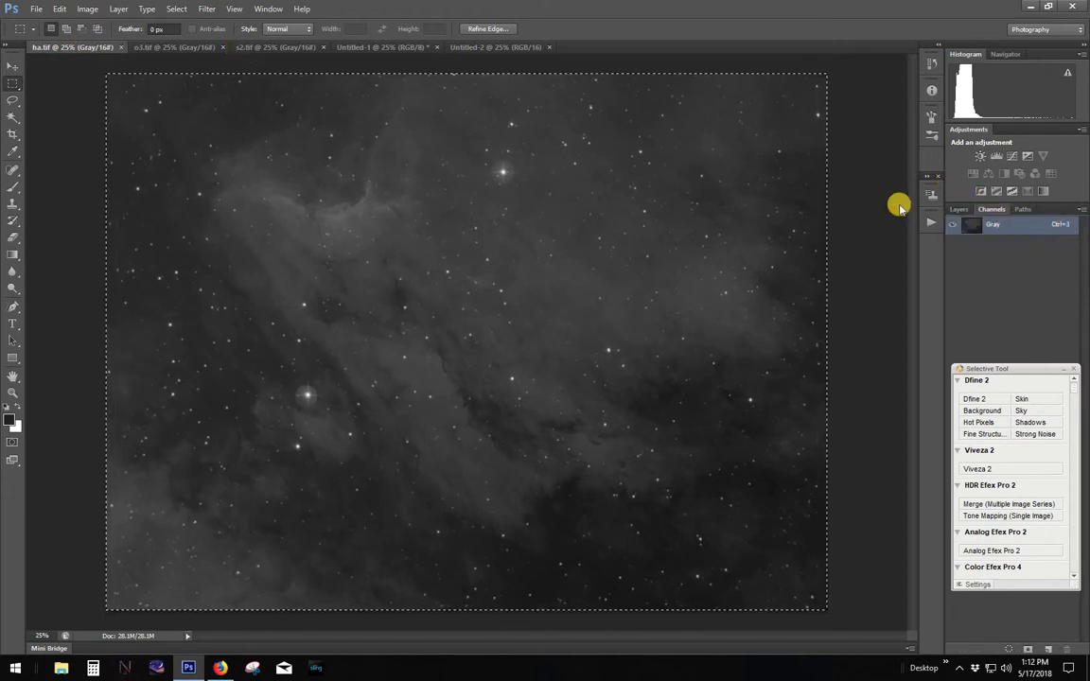
left_click(550, 47)
Recreate a blank white 4445×3311 document in RGB Color (16 bit)
left_click(34, 11)
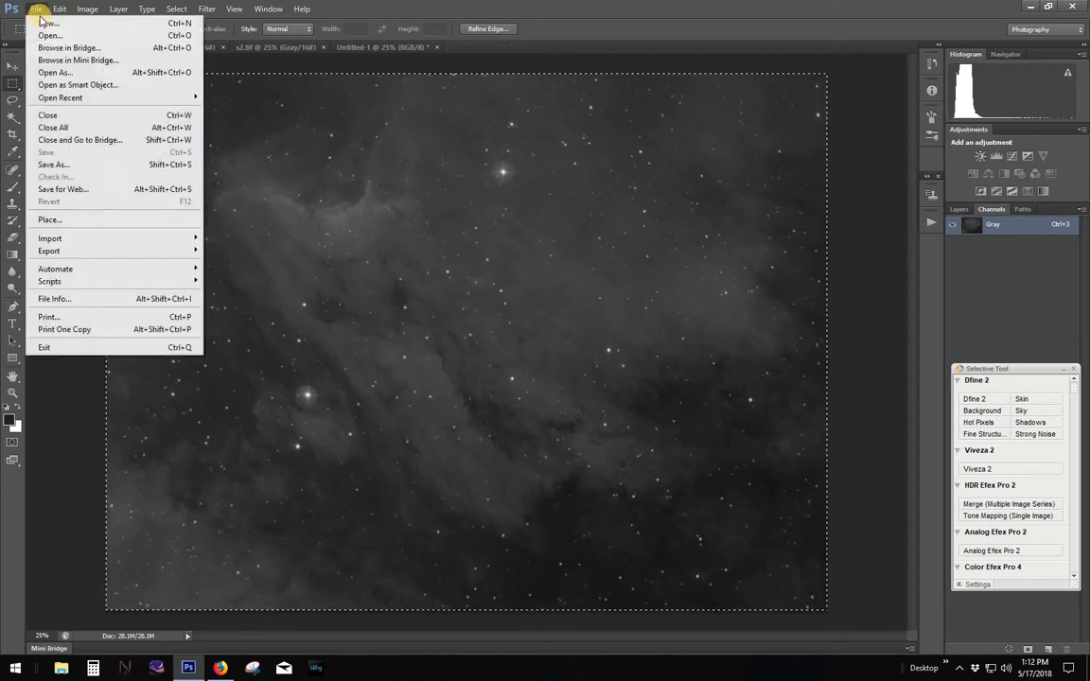
left_click(43, 25)
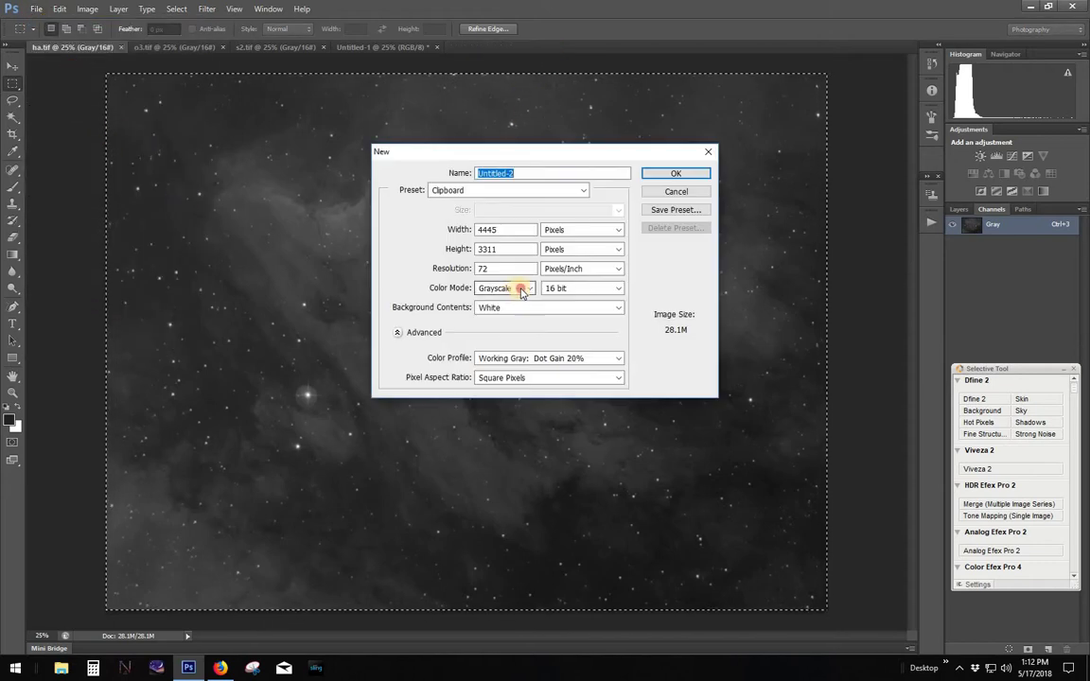
left_click(515, 289)
left_click(511, 318)
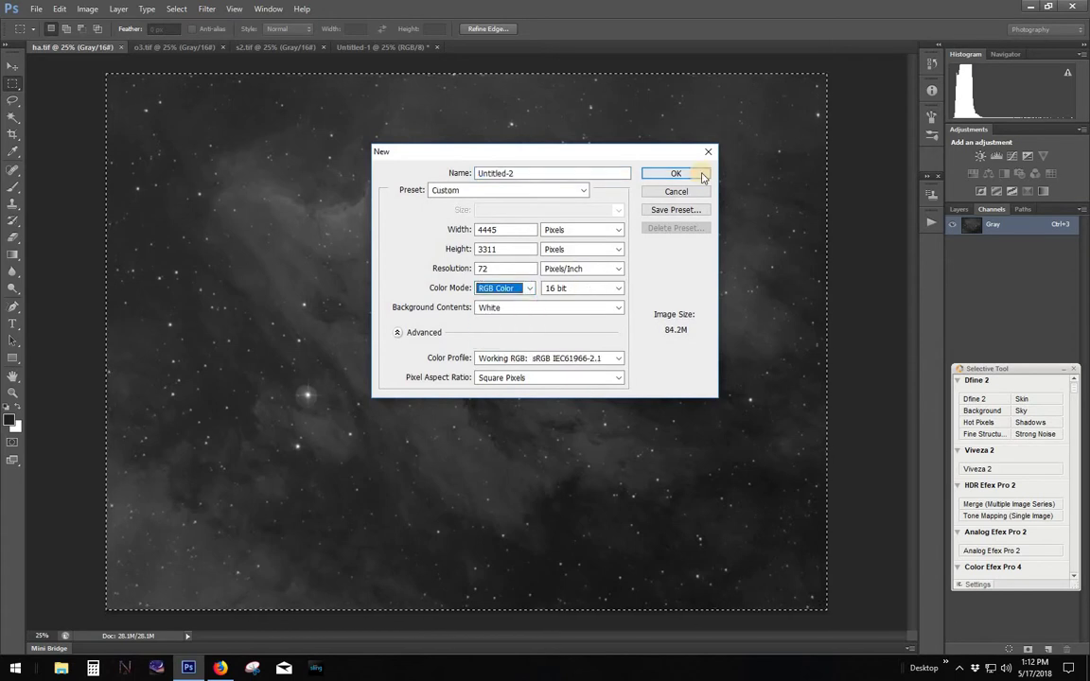
left_click(701, 175)
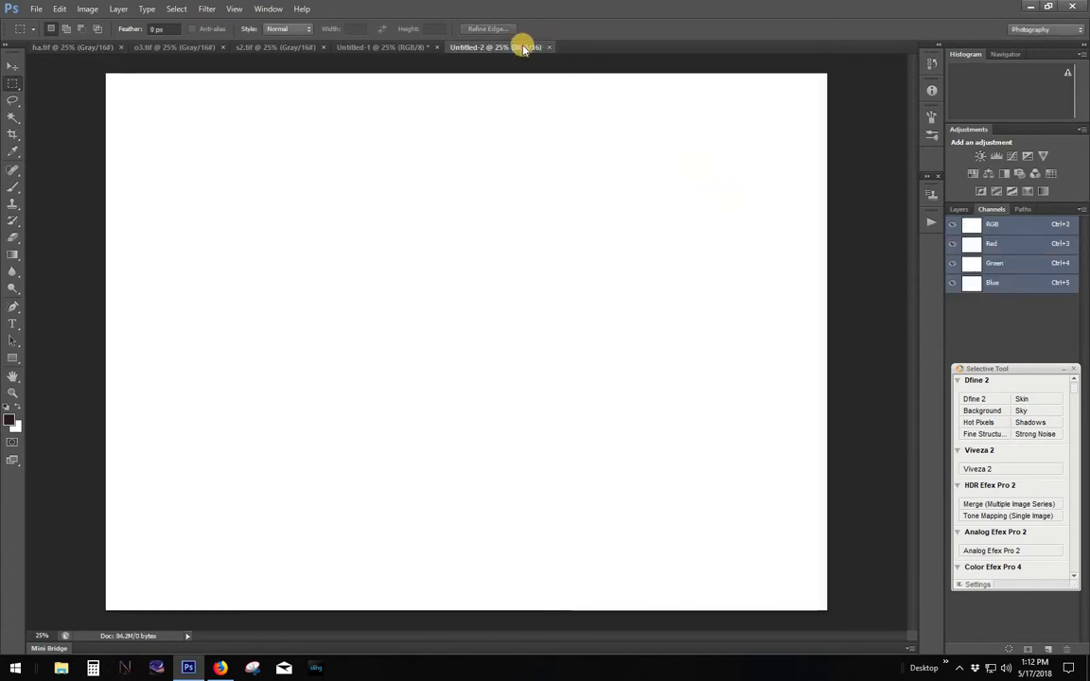
Paste the Ha image into Untitled-2's Red channel and copy the o3.tif OIII image
left_click(993, 244)
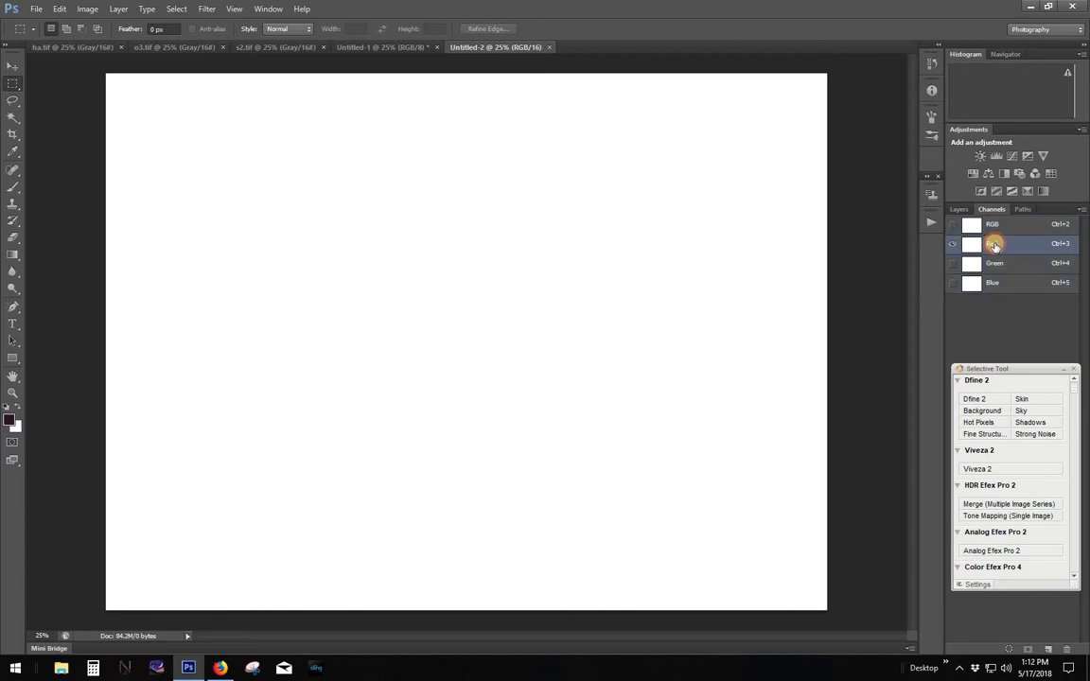
key("ctrl+v")
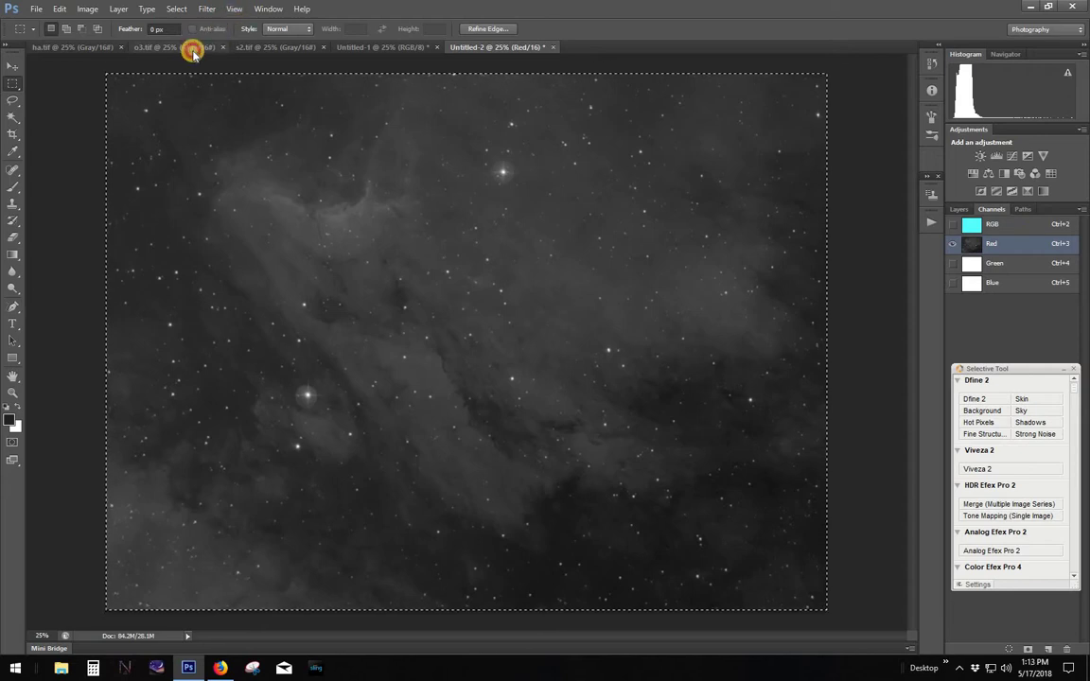
left_click(193, 49)
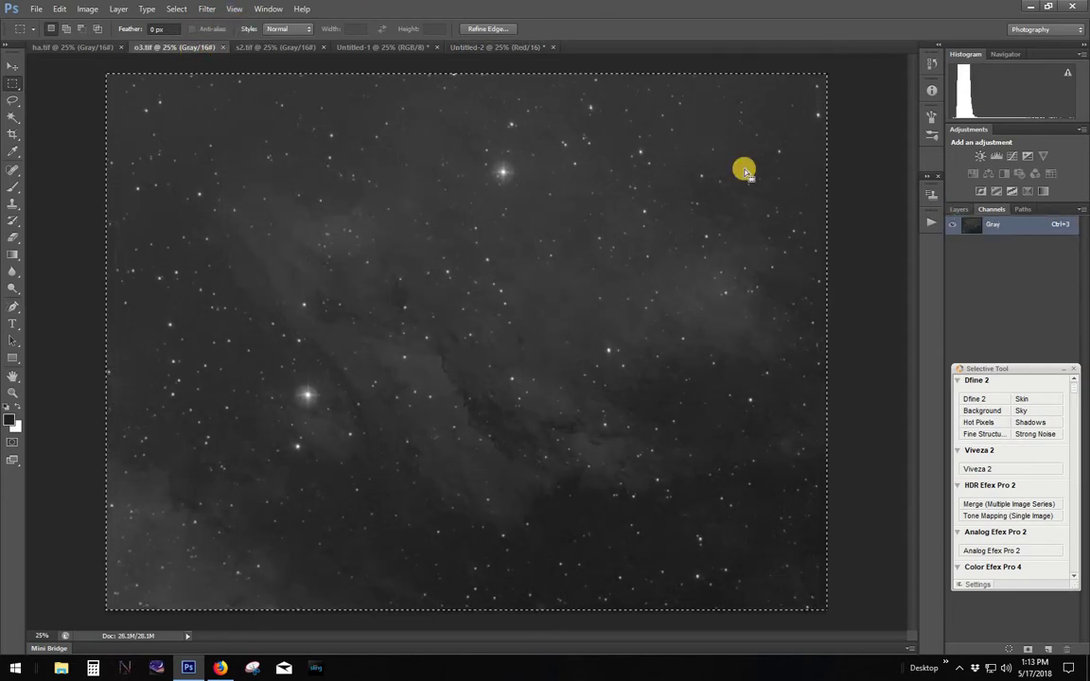
left_click(497, 47)
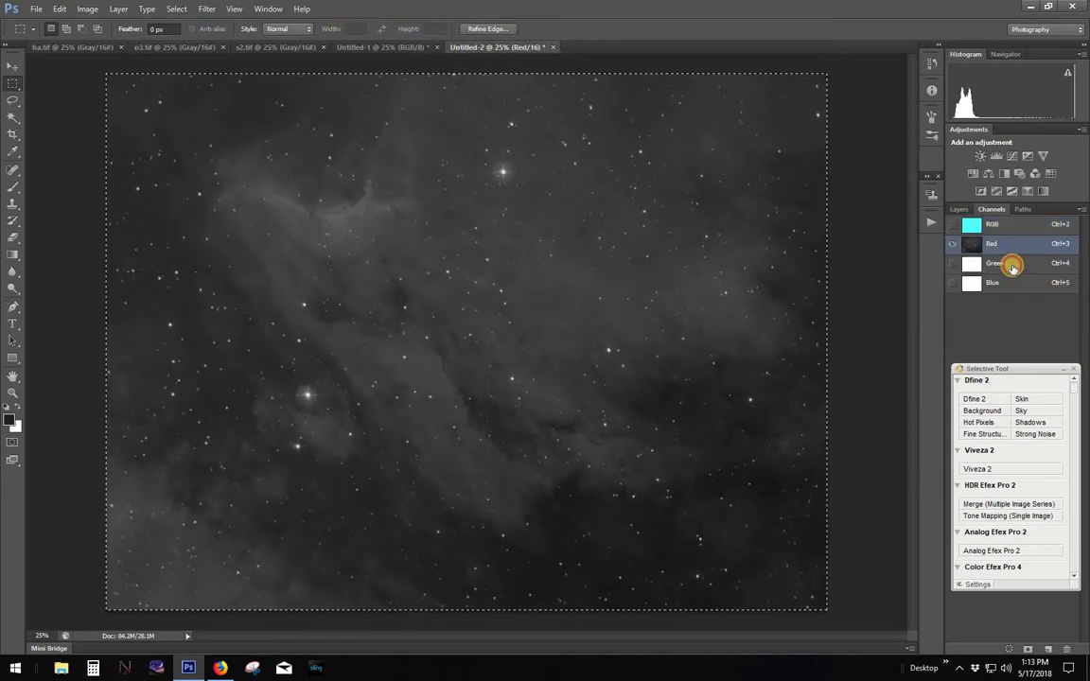
Paste the OIII image into Untitled-2's Green and Blue channels
left_click(1013, 268)
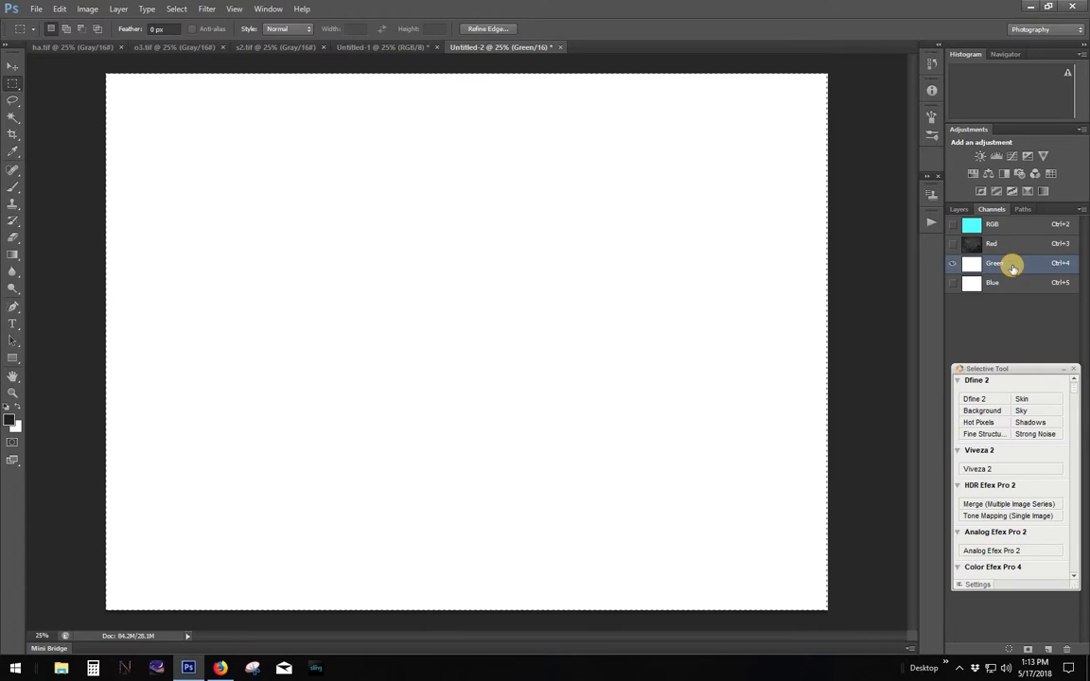
key("ctrl+v")
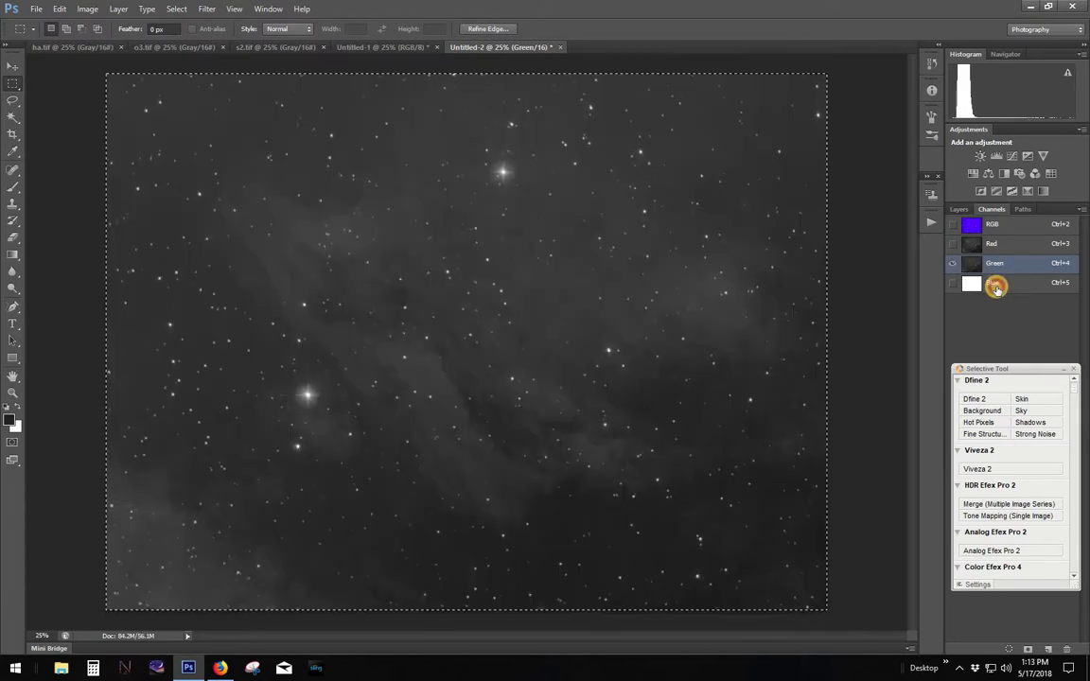
left_click(996, 286)
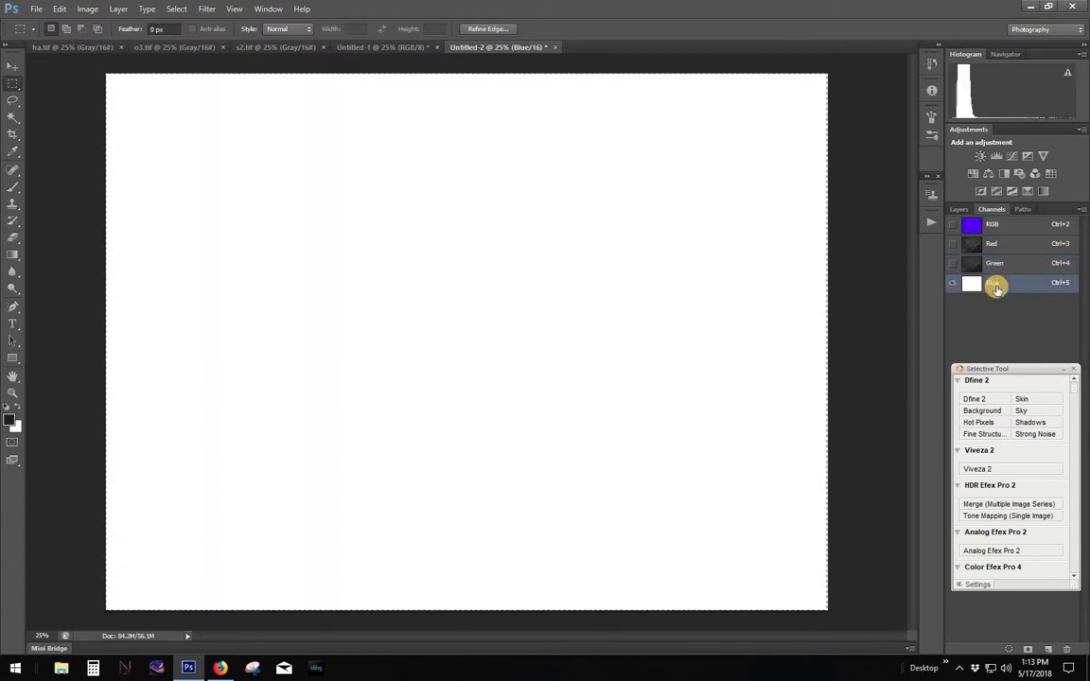
key("ctrl+v")
Apply Levels to the full RGB composite, raising the midtone slider to 1.40
left_click(1009, 230)
scroll(628, 408, "up", 5)
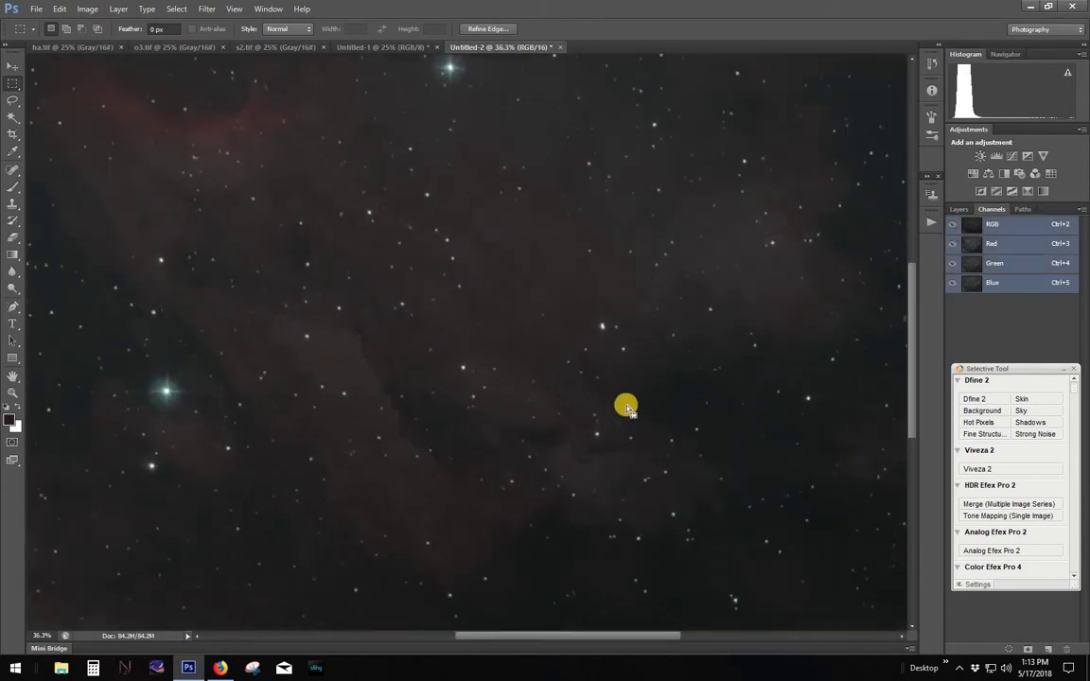
scroll(625, 405, "down", 4)
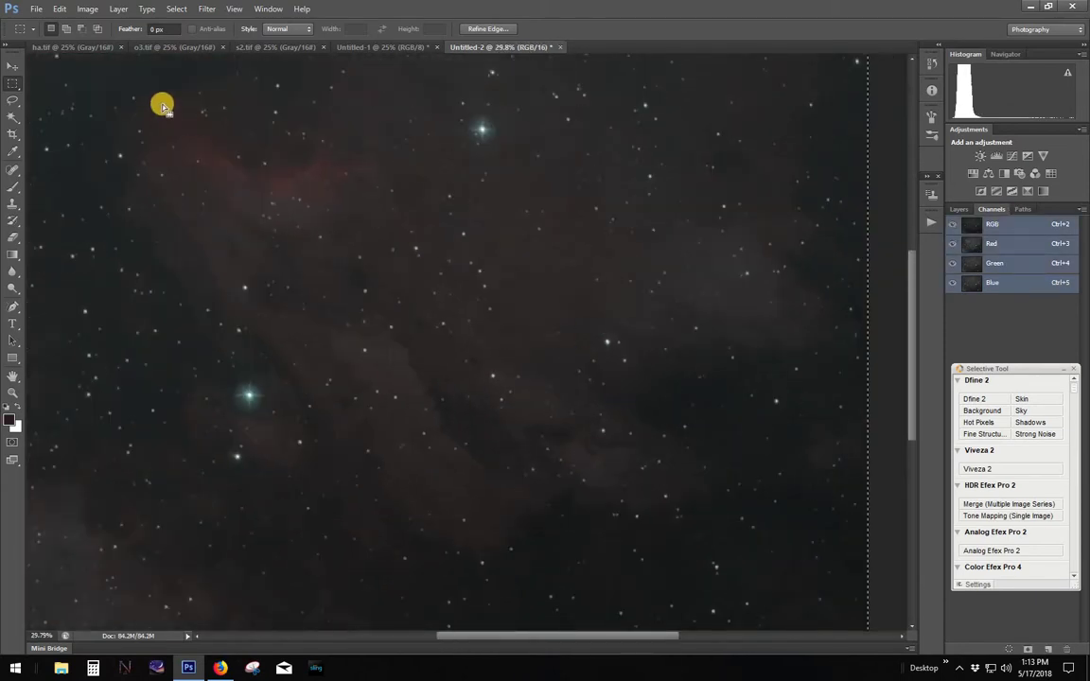
left_click(90, 9)
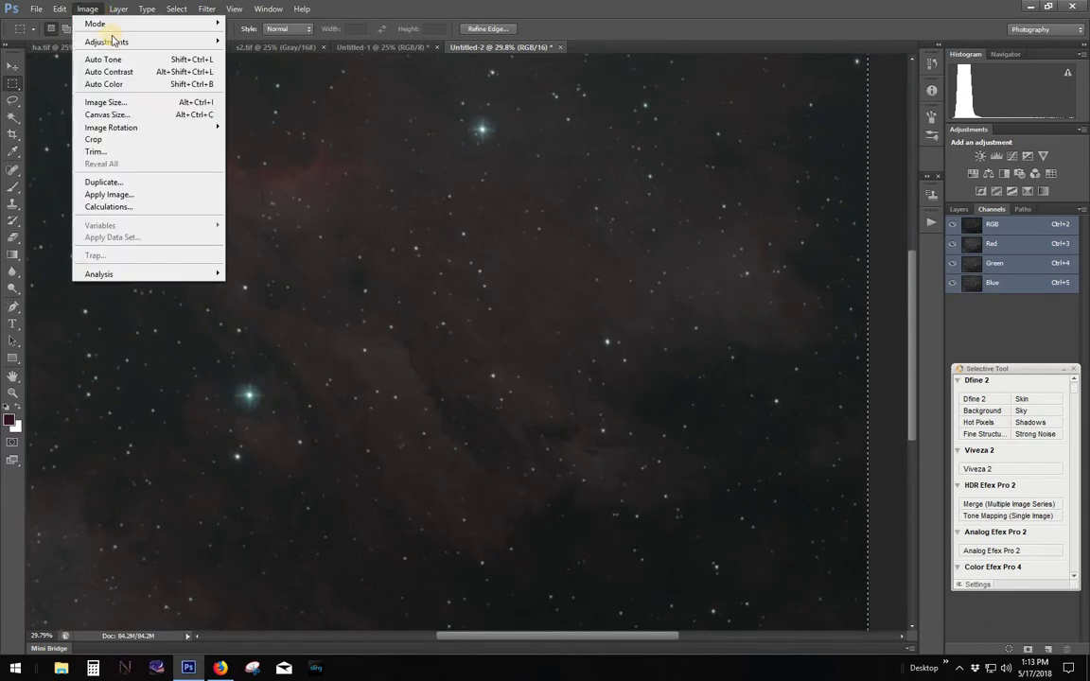
mouse_move(118, 42)
left_click(270, 54)
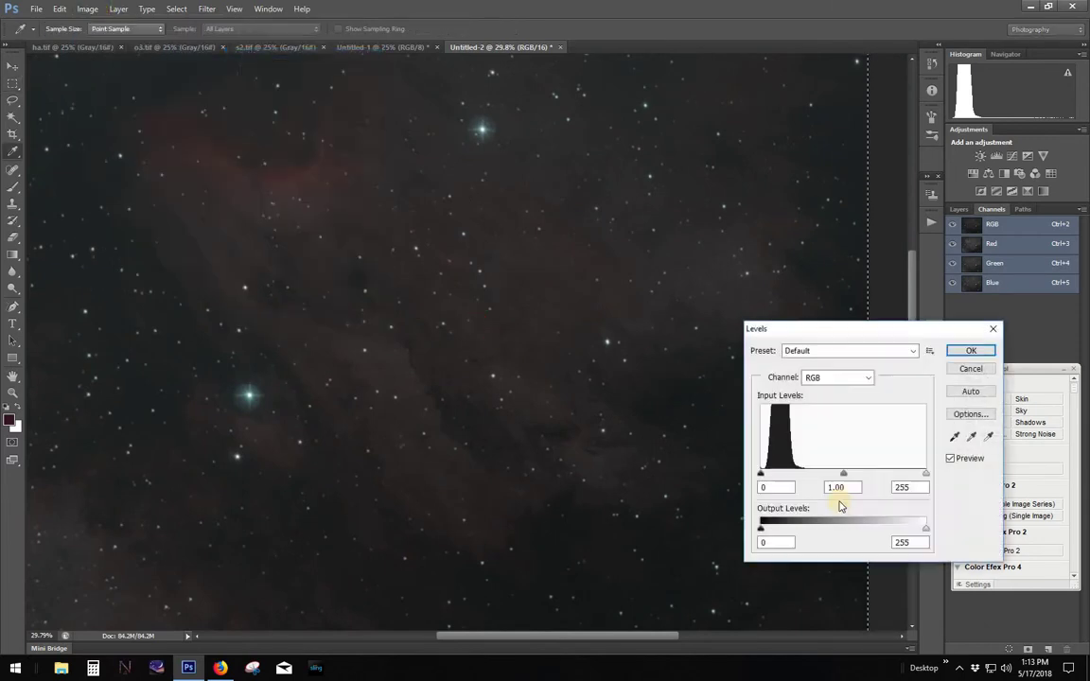
left_click_drag(837, 480, 825, 483)
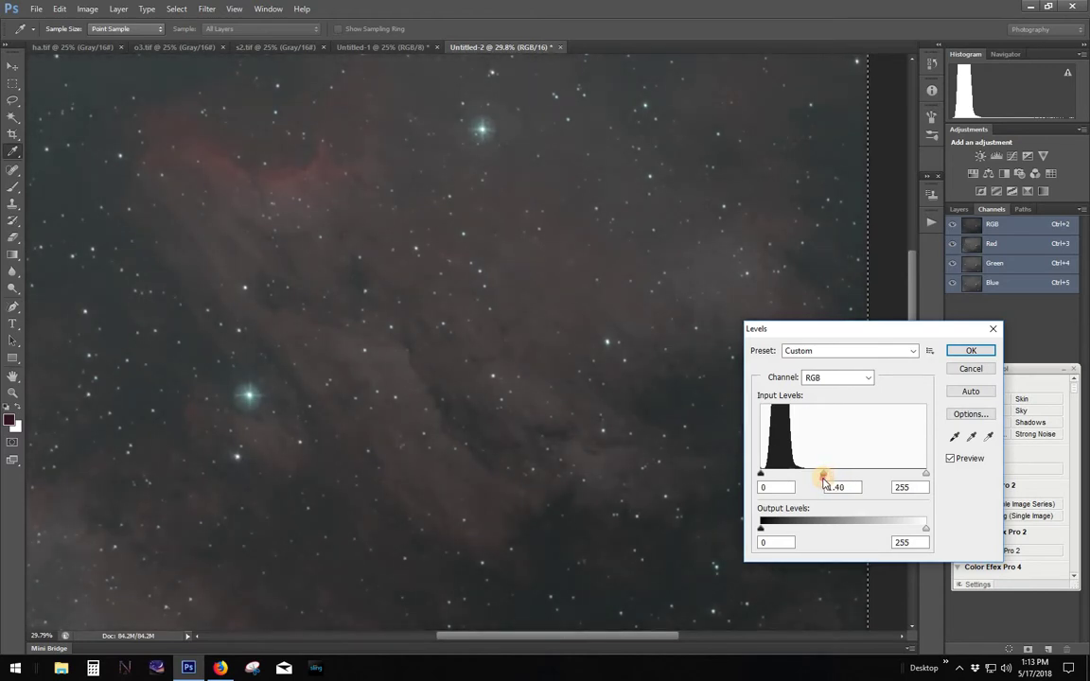
key("Return")
key("m")
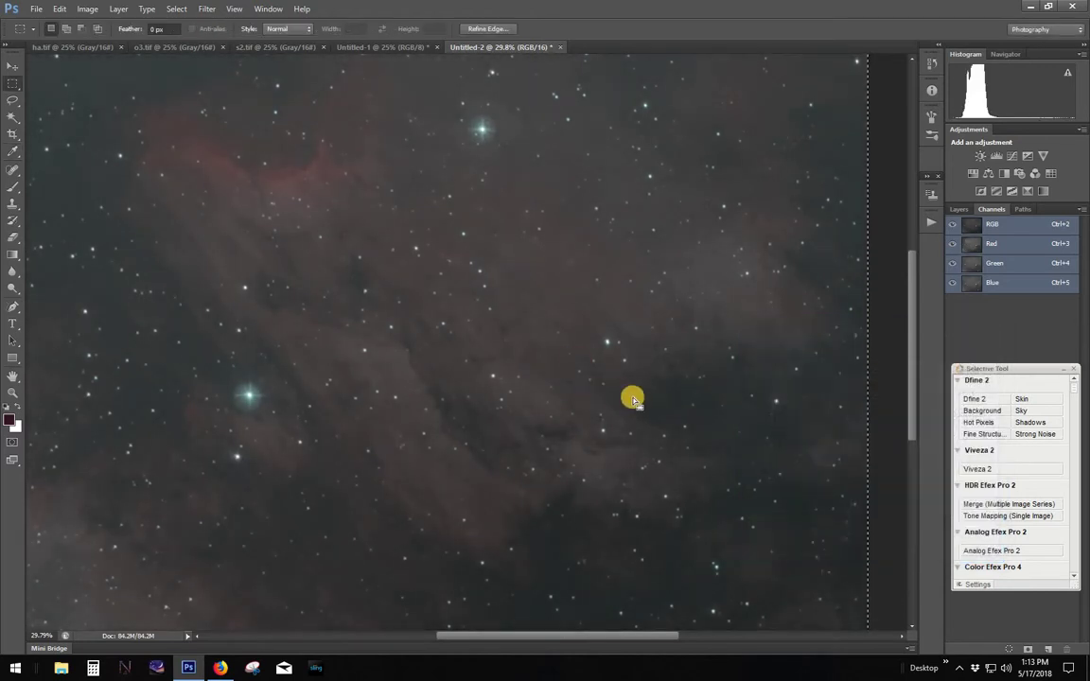
scroll(639, 394, "up", 1)
scroll(639, 395, "down", 3)
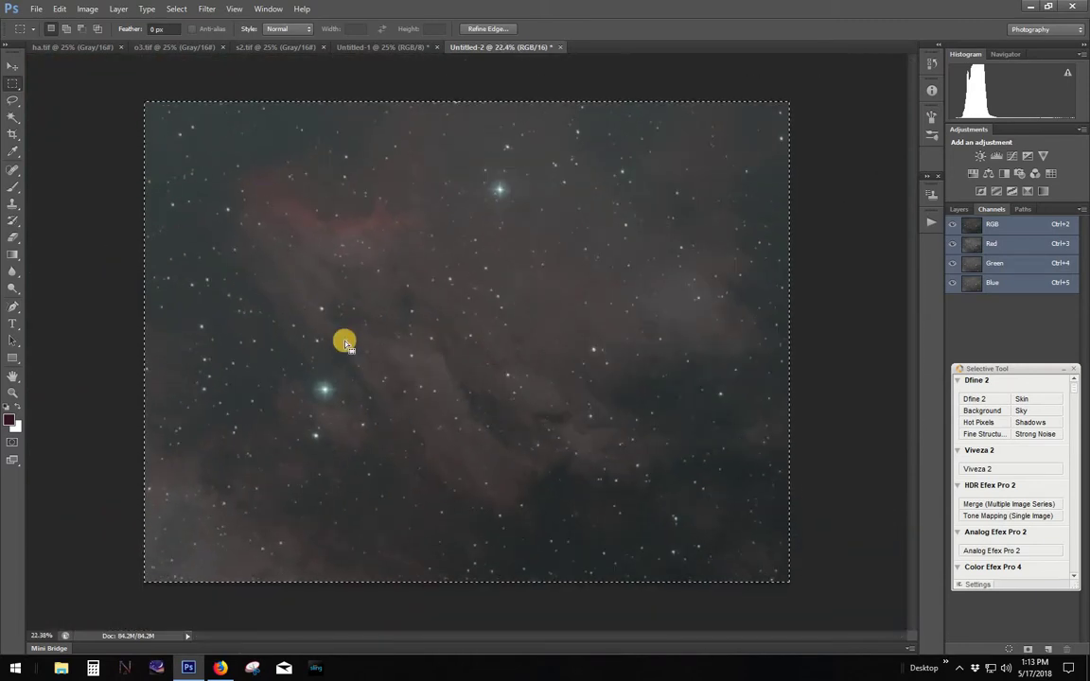
Run the DeepSkyColors Hasta La Vista, Green! filter at Strong on Untitled-2
left_click(206, 9)
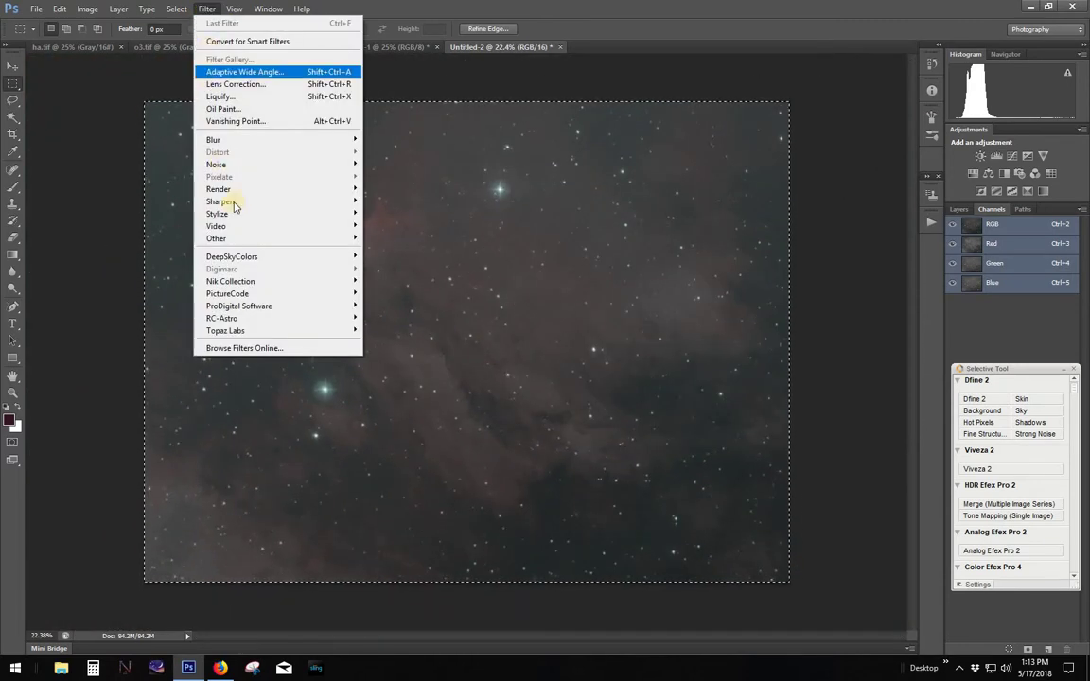
mouse_move(253, 256)
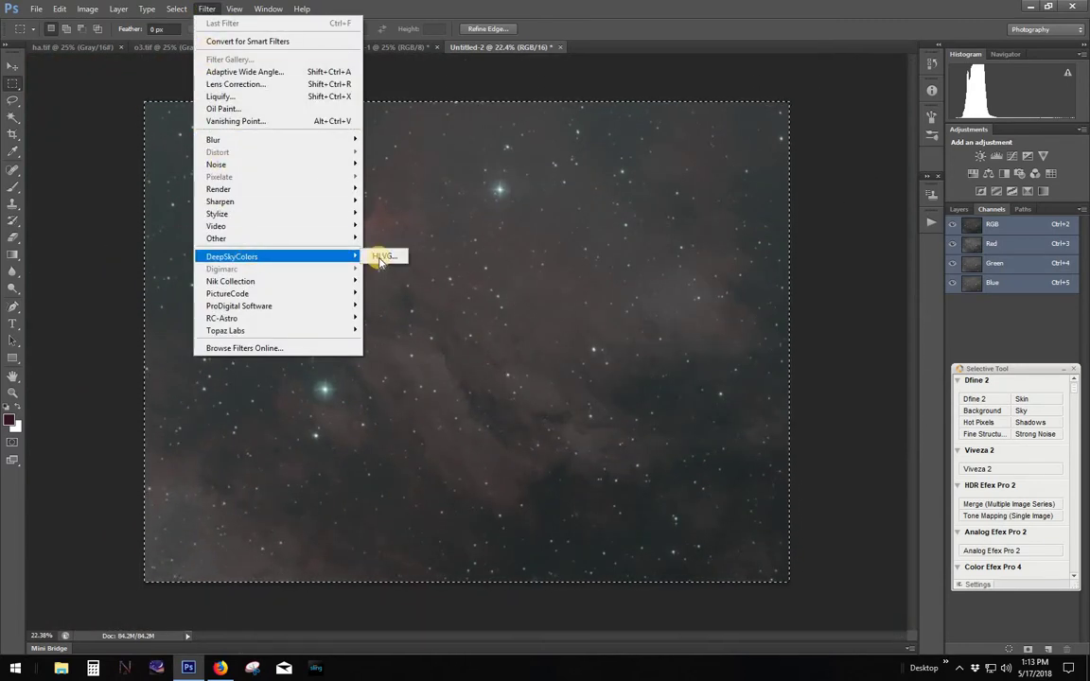
left_click(379, 258)
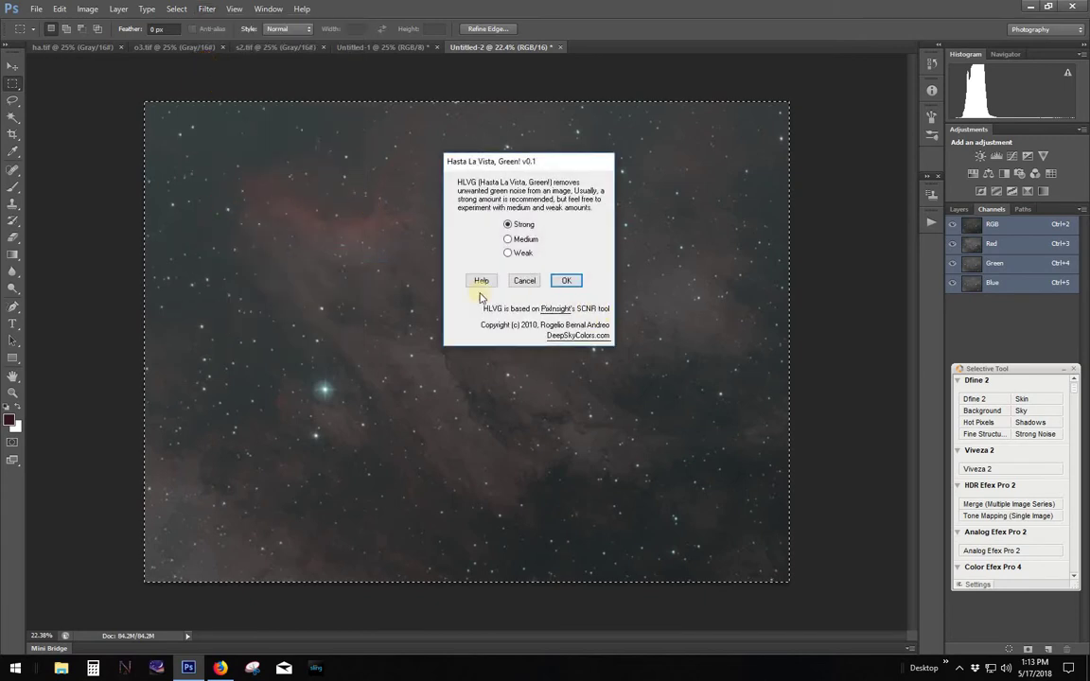
left_click(567, 284)
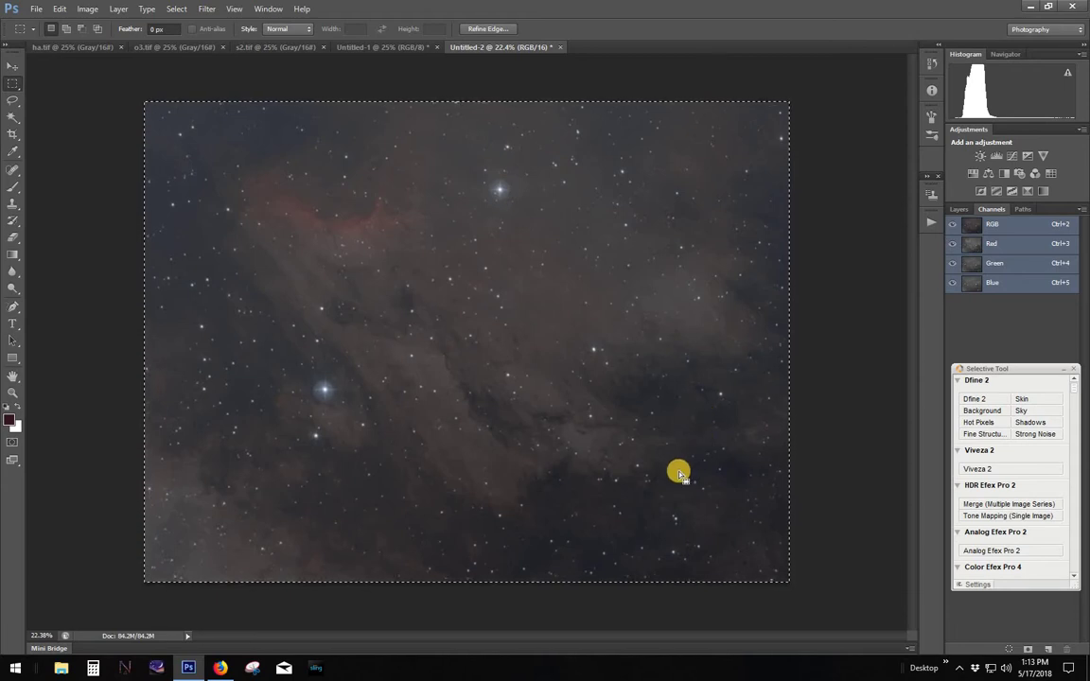
Play the Starizona Star Killer action on the image to reduce the stars
left_click(935, 220)
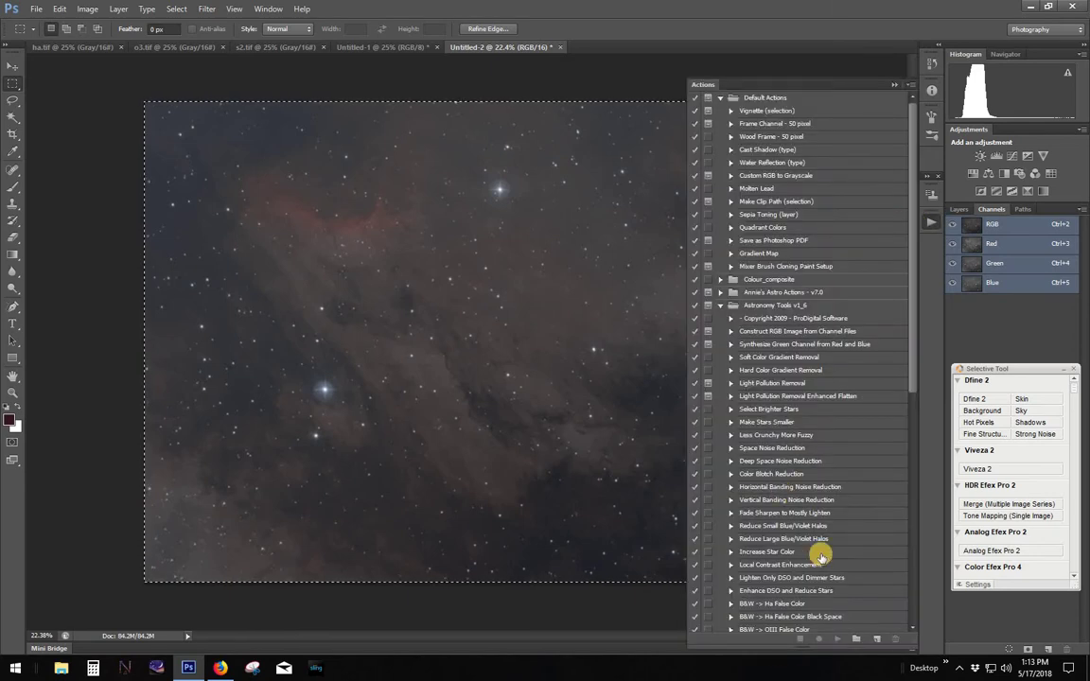
scroll(820, 555, "down", 8)
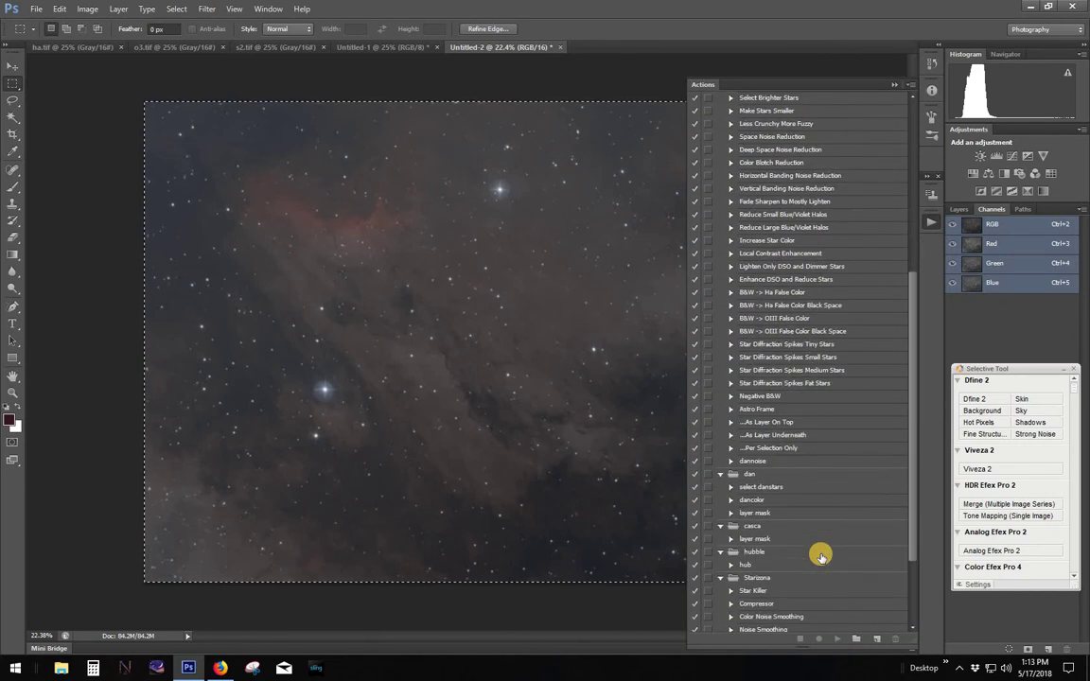
scroll(820, 558, "down", 2)
scroll(820, 563, "down", 1)
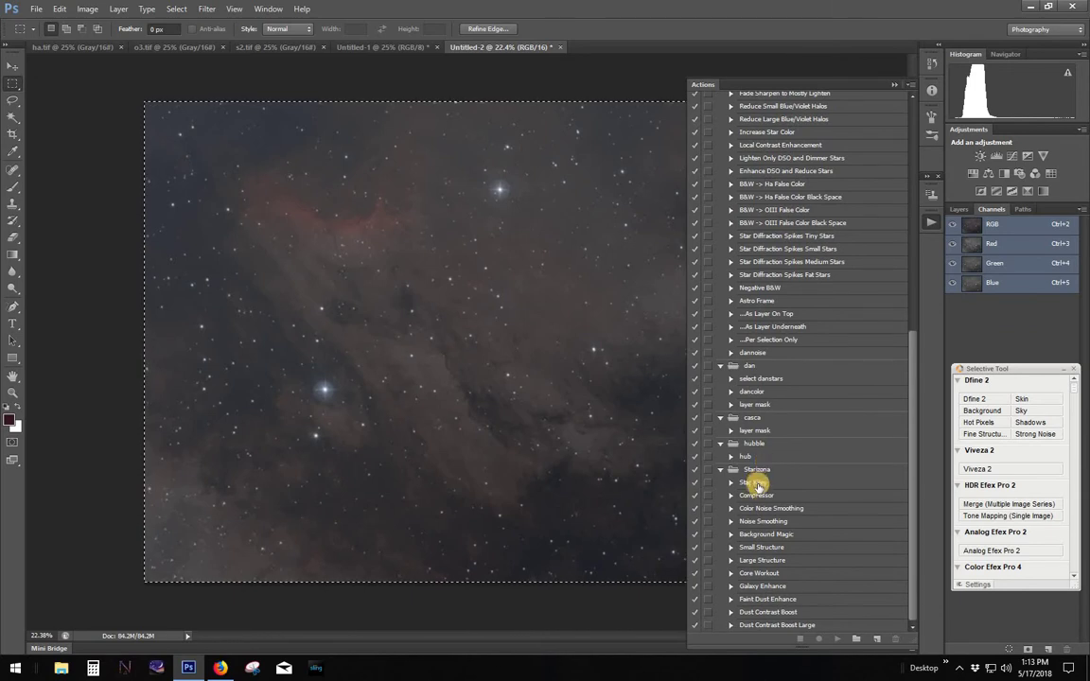
left_click(757, 483)
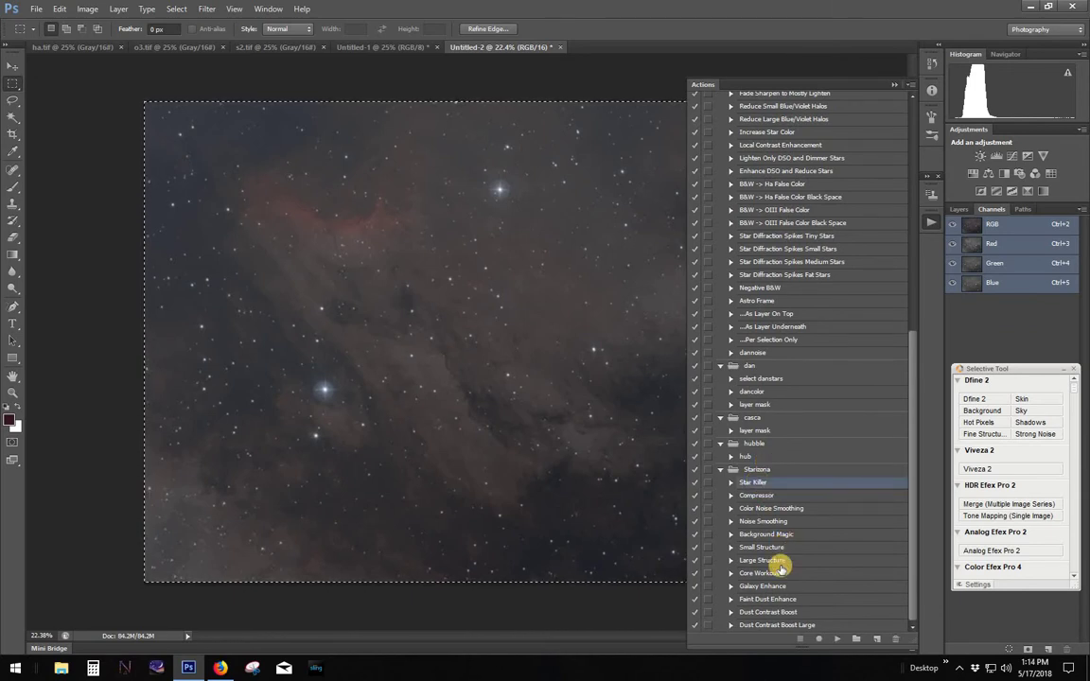
left_click(836, 638)
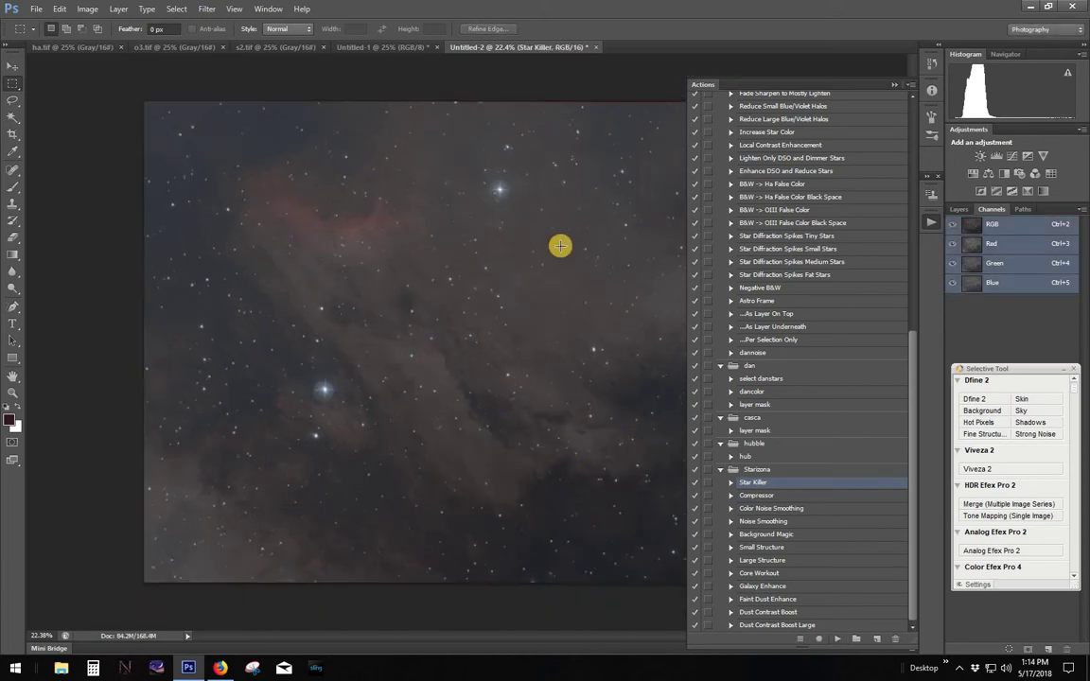
Compare the Star Killer layer, then flatten everything into one Background layer
left_click(957, 210)
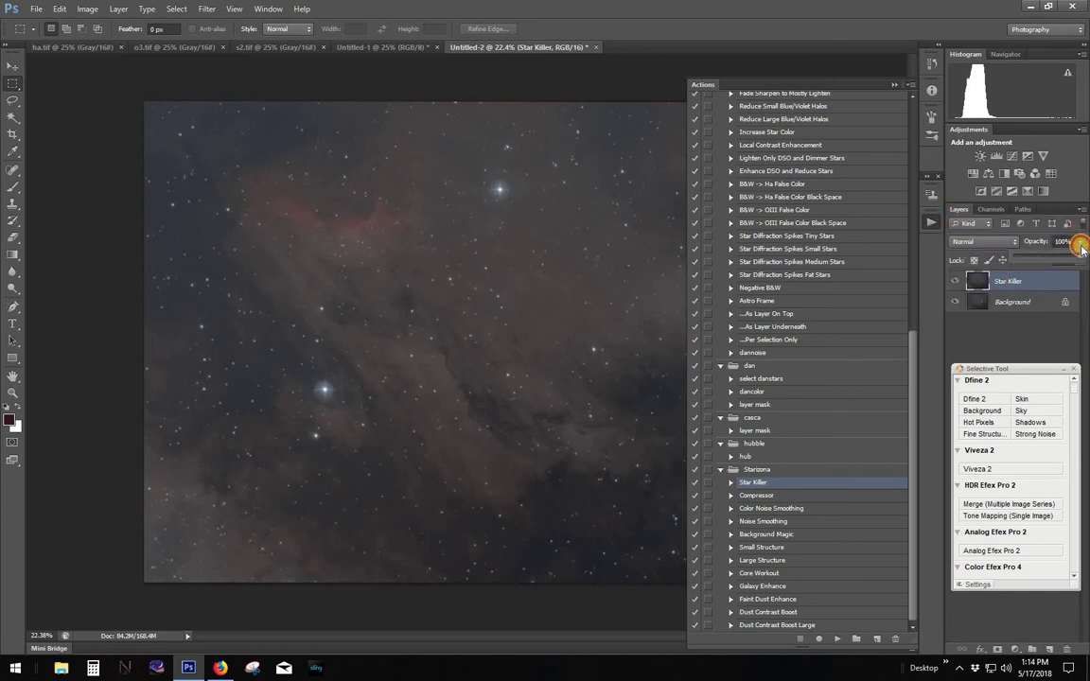
left_click_drag(1082, 242, 1064, 265)
right_click(1023, 279)
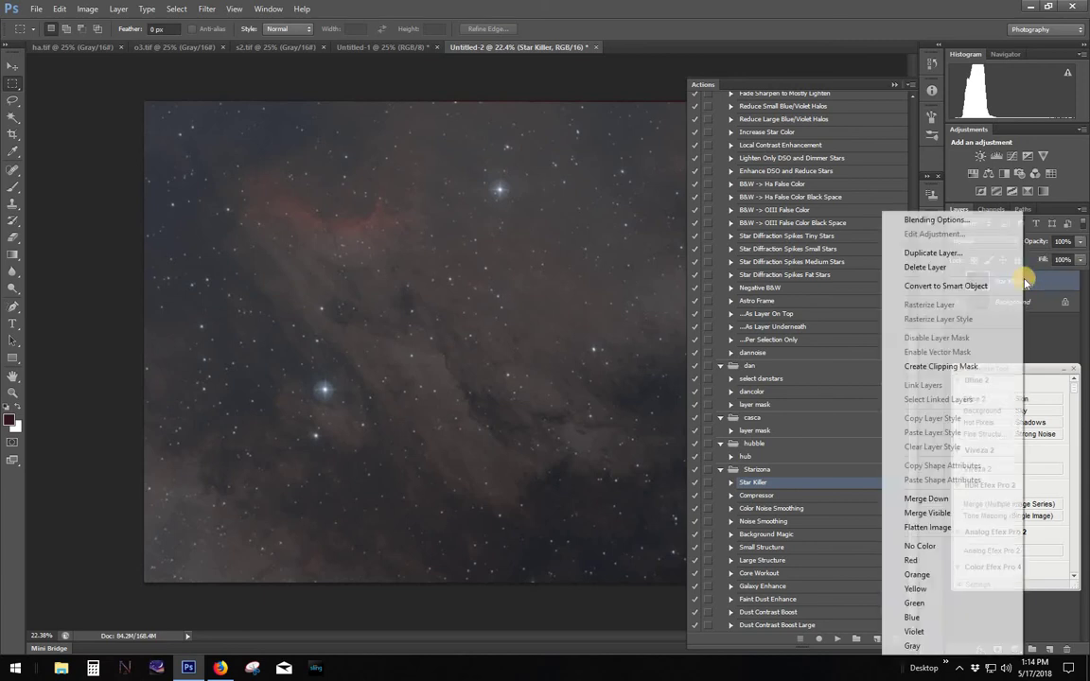
left_click(932, 526)
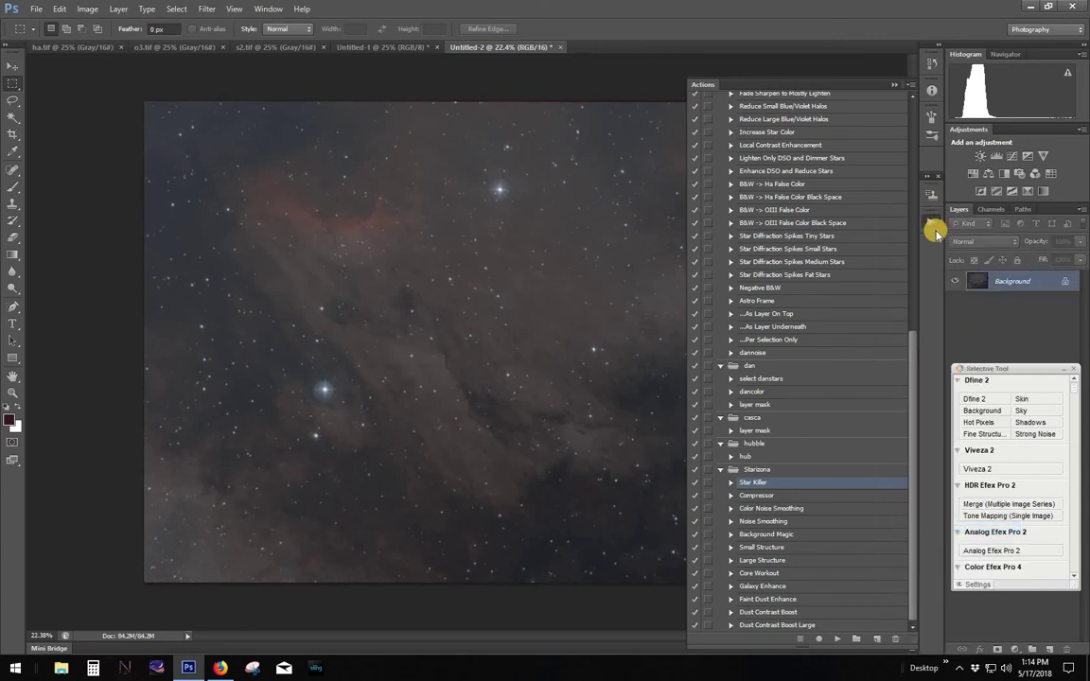